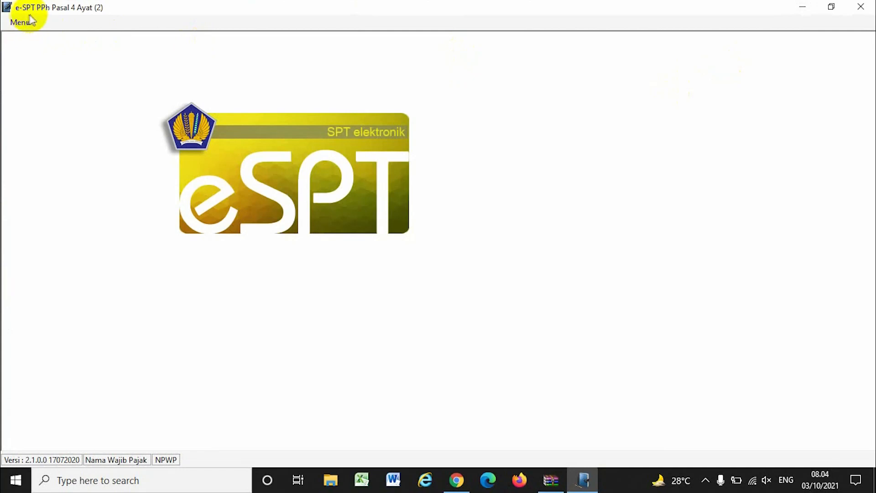
# Connect the prepared data database file from the Database folder.
pyautogui.click(20, 23)
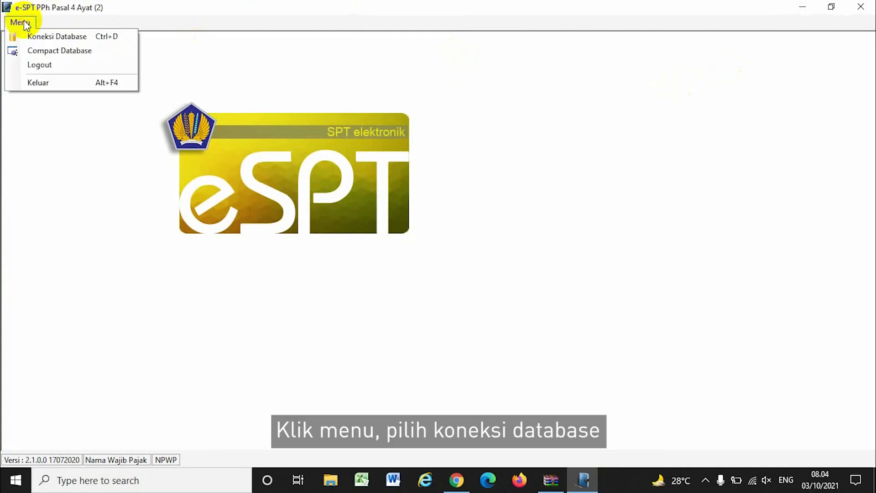
pyautogui.click(49, 40)
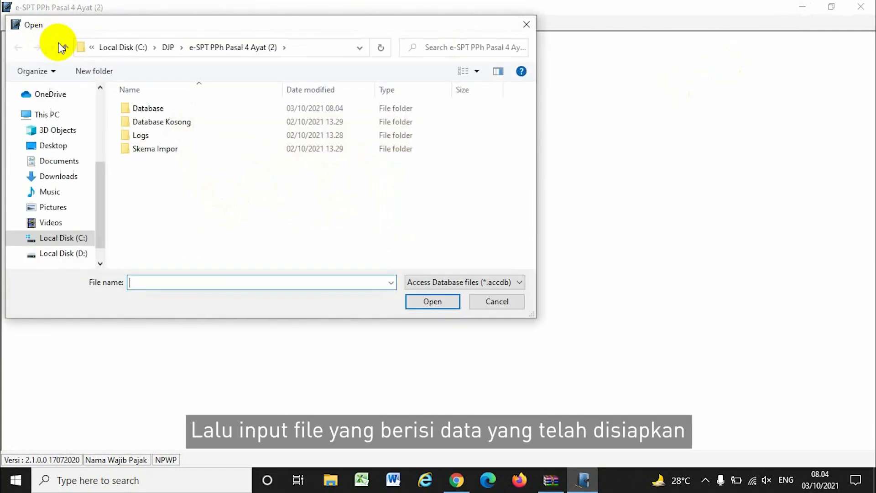
pyautogui.doubleClick(166, 107)
pyautogui.doubleClick(165, 109)
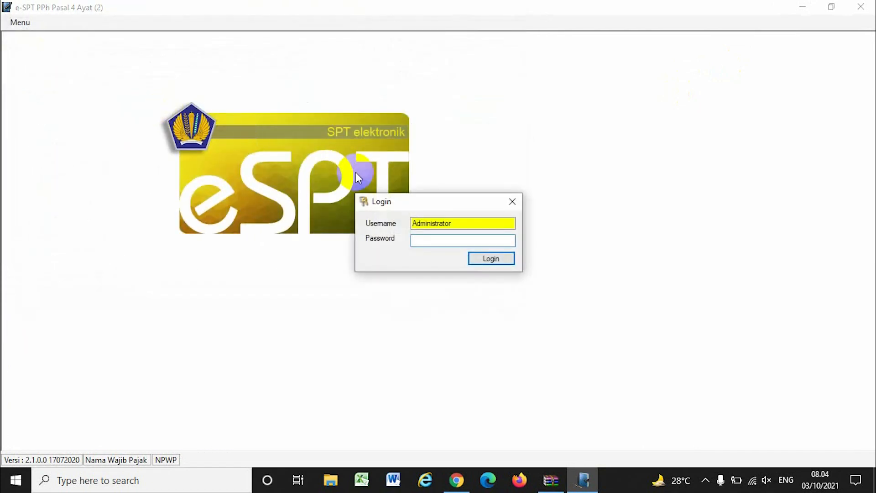
# Log in and create a new SPT for period 9 - September 2021, correction 0.
pyautogui.click(492, 258)
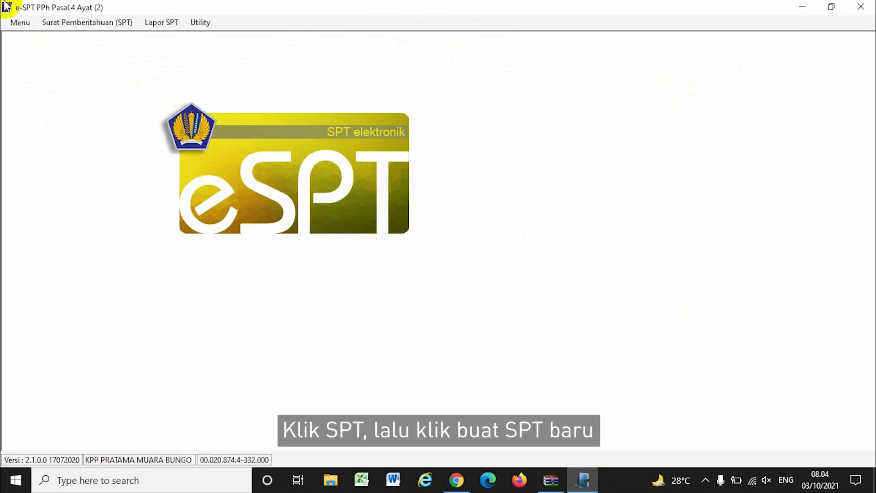
pyautogui.click(57, 27)
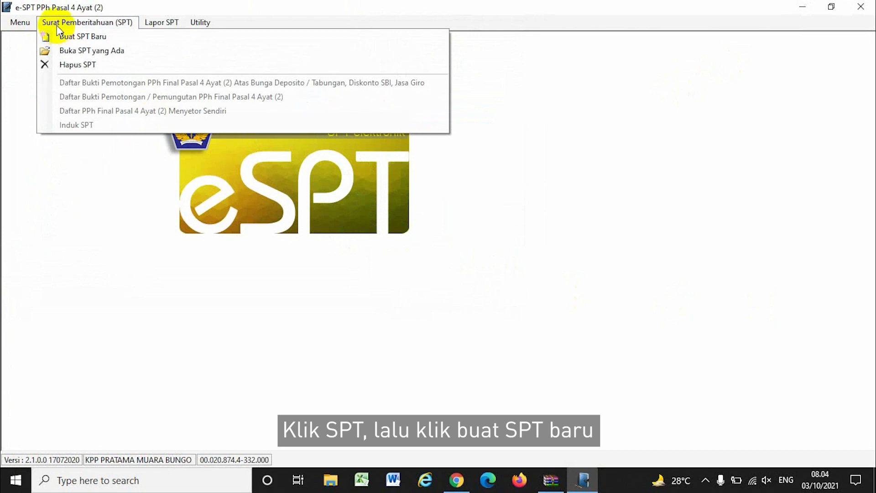
pyautogui.click(95, 37)
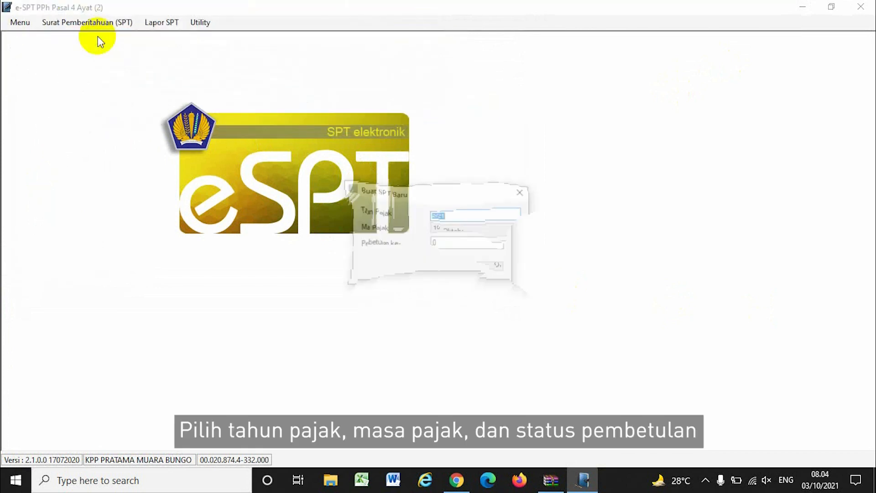
pyautogui.click(513, 226)
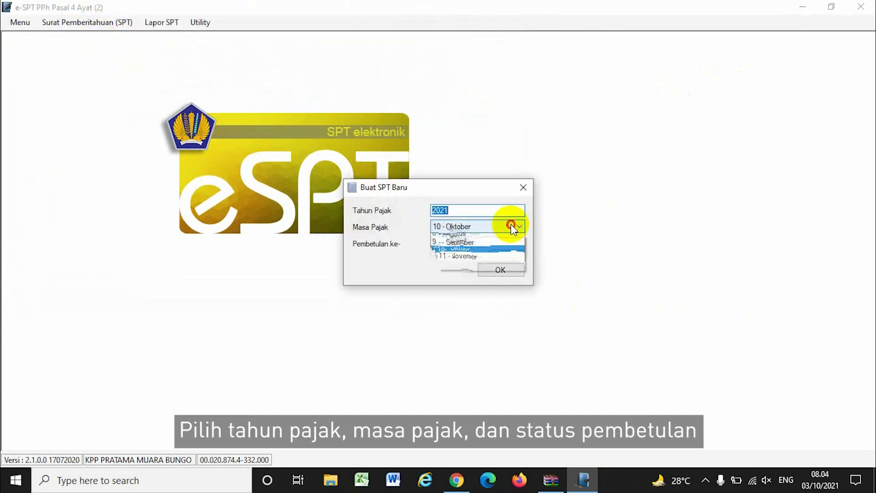
pyautogui.click(446, 305)
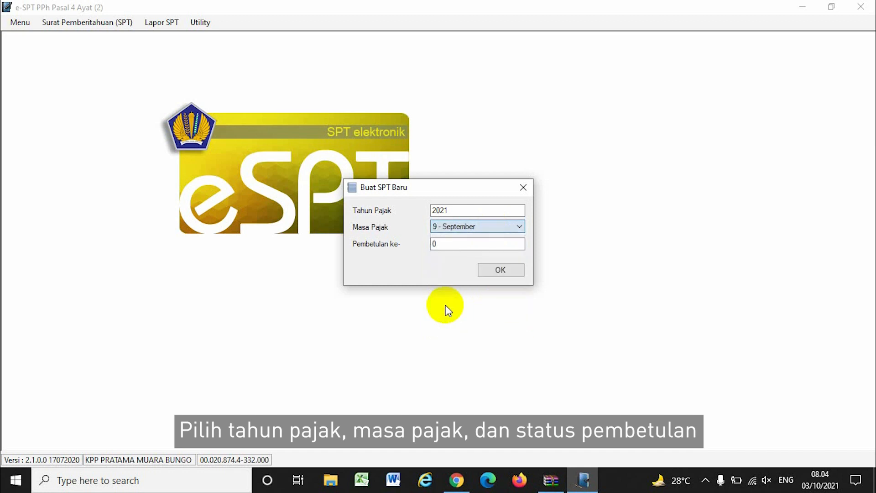
pyautogui.click(500, 271)
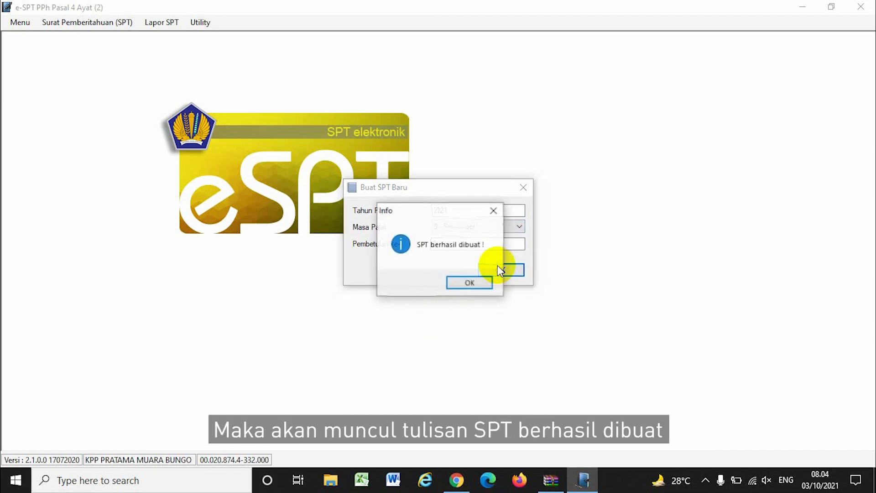
pyautogui.click(483, 278)
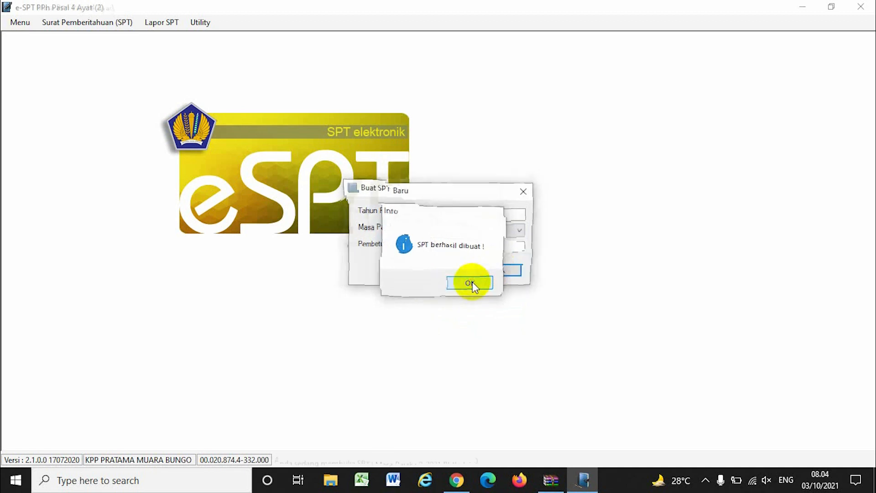
# Open the maximised Daftar Bukti Pemotongan list and add a Persewaan Tanah dan/atau Bangunan slip.
pyautogui.click(83, 22)
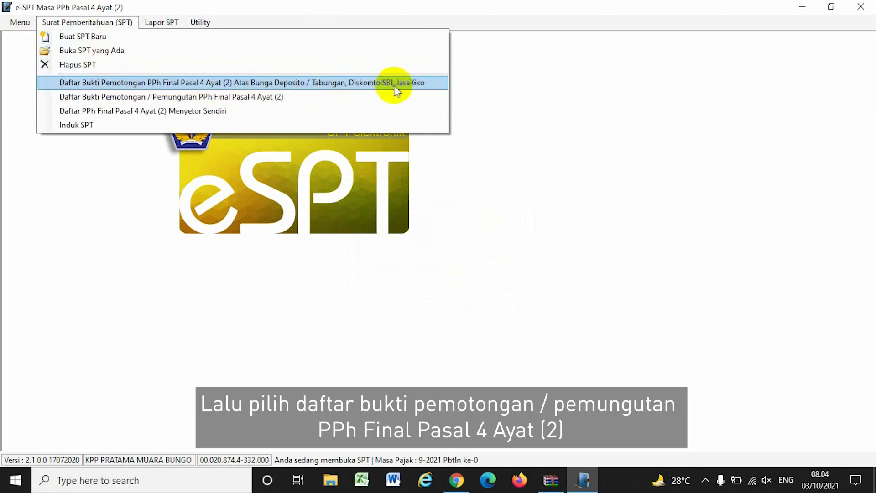
pyautogui.click(296, 98)
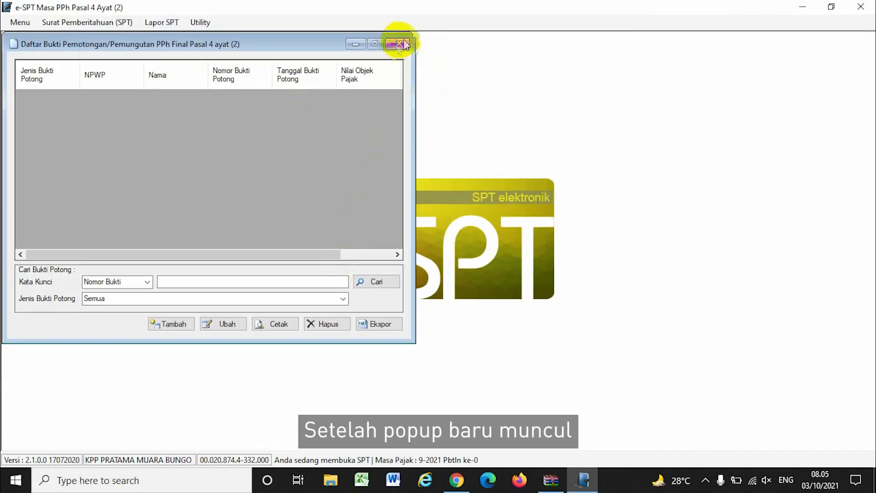
pyautogui.click(377, 43)
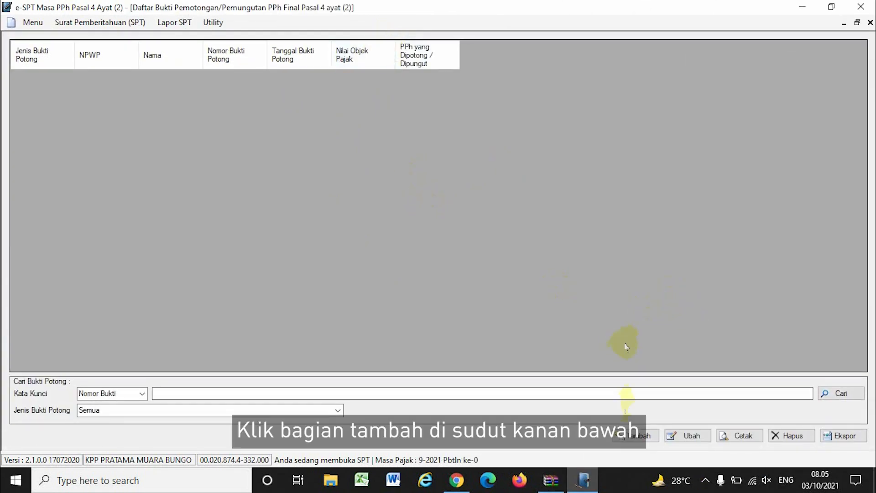
pyautogui.click(634, 435)
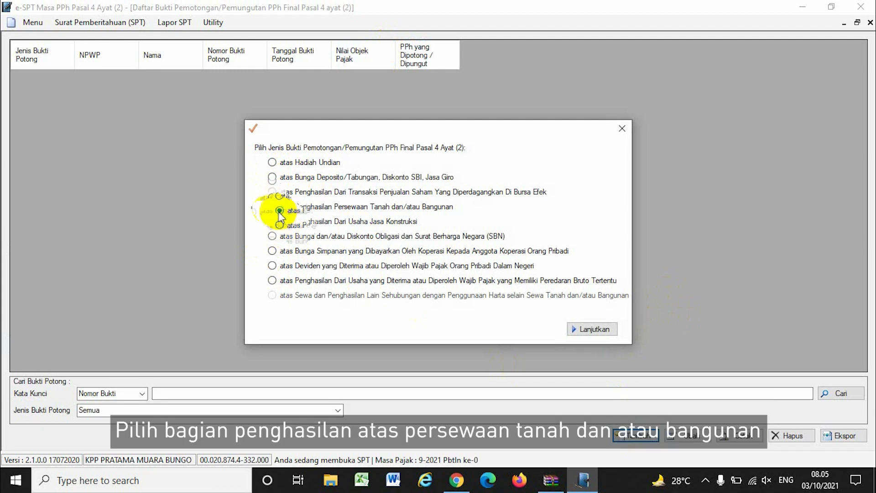
# Fill the rental slip header with the taxpayer's NPWP and location MUARA BUNGO.
pyautogui.click(577, 330)
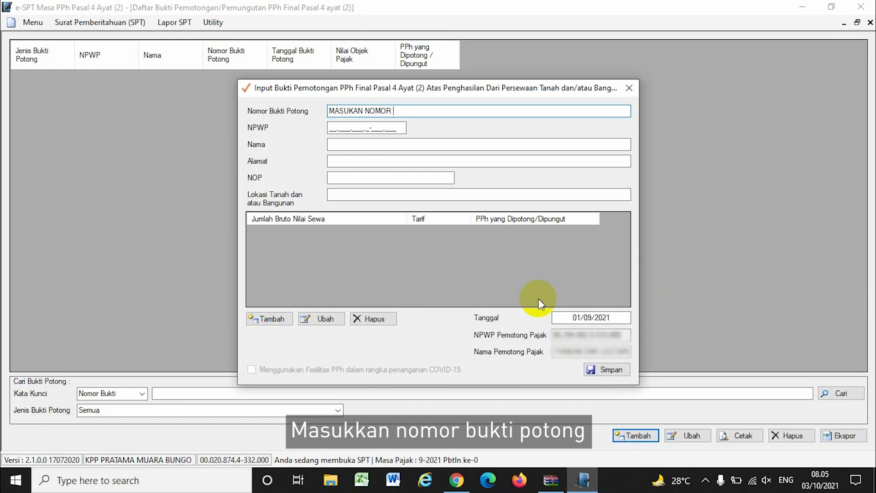
pyautogui.click(329, 126)
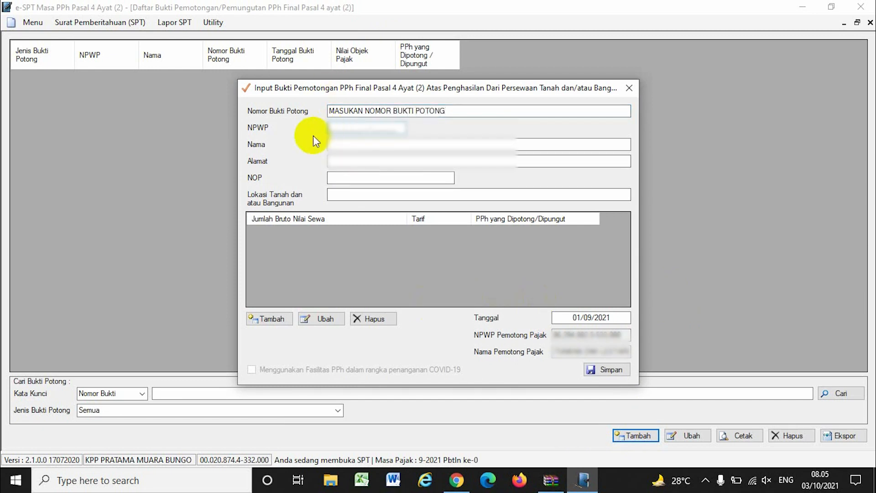
pyautogui.write('862############')
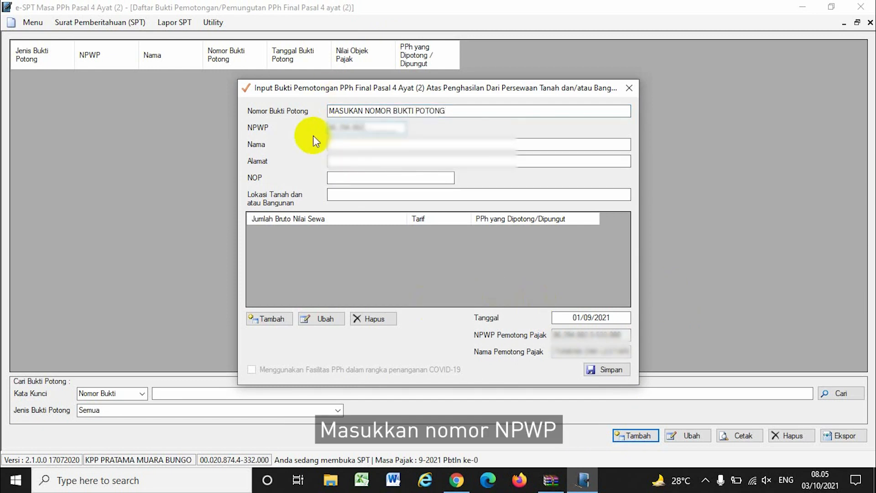
pyautogui.click(352, 143)
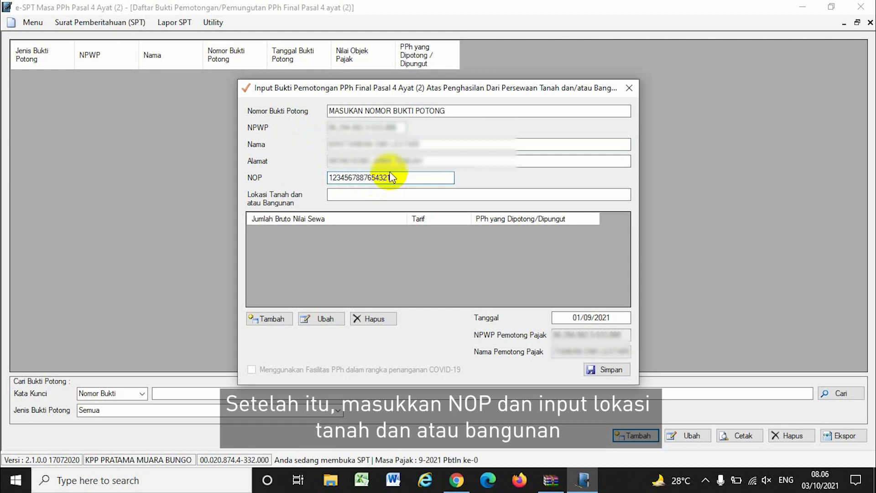
pyautogui.write('BUNGO')
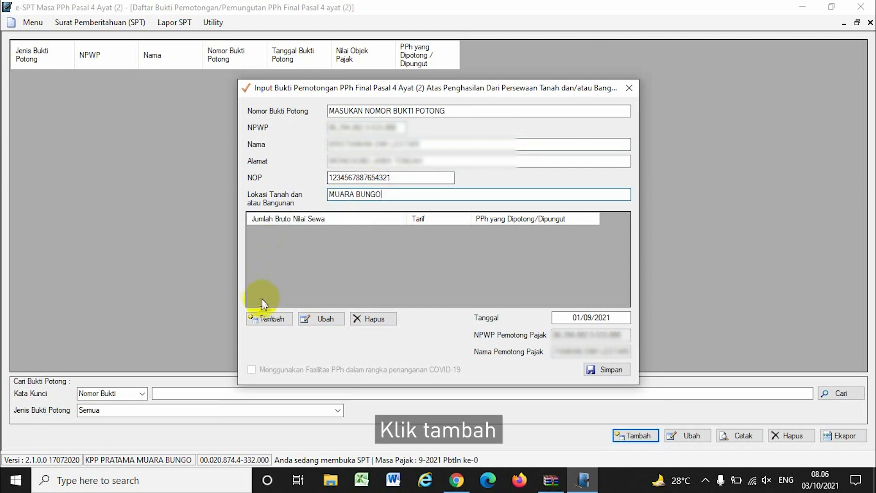
# Add a 50.000.000 gross rent line at 10% (5.000.000 tax) and save the slip.
pyautogui.click(261, 318)
pyautogui.click(437, 238)
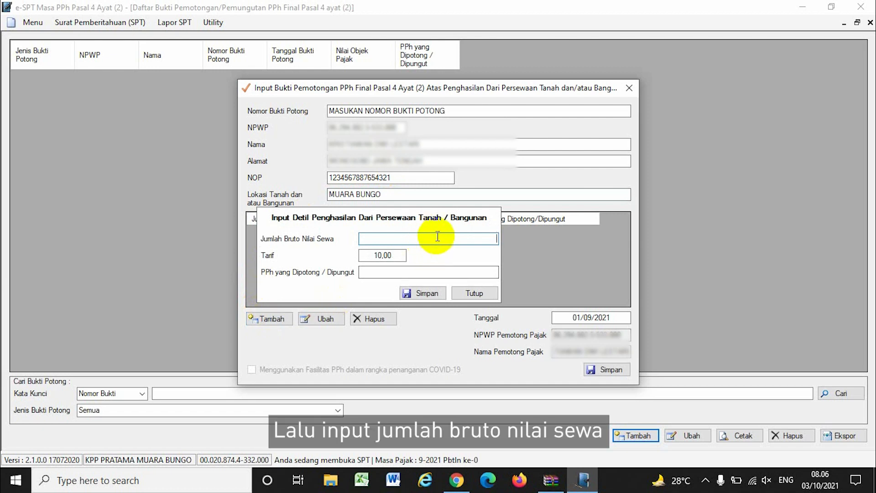
pyautogui.write('5000')
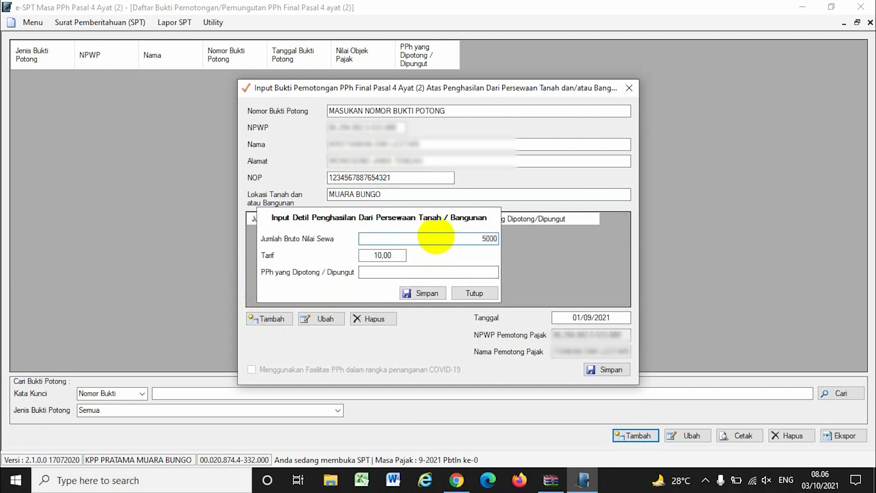
pyautogui.write('0000')
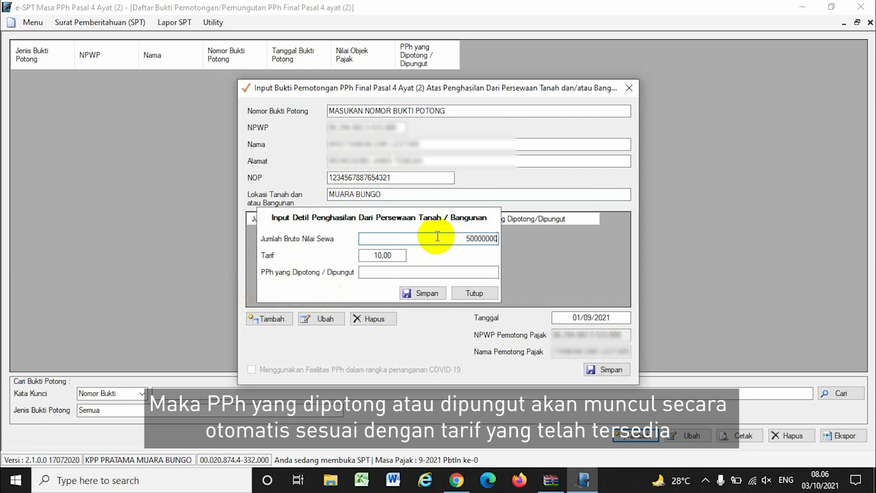
pyautogui.click(426, 272)
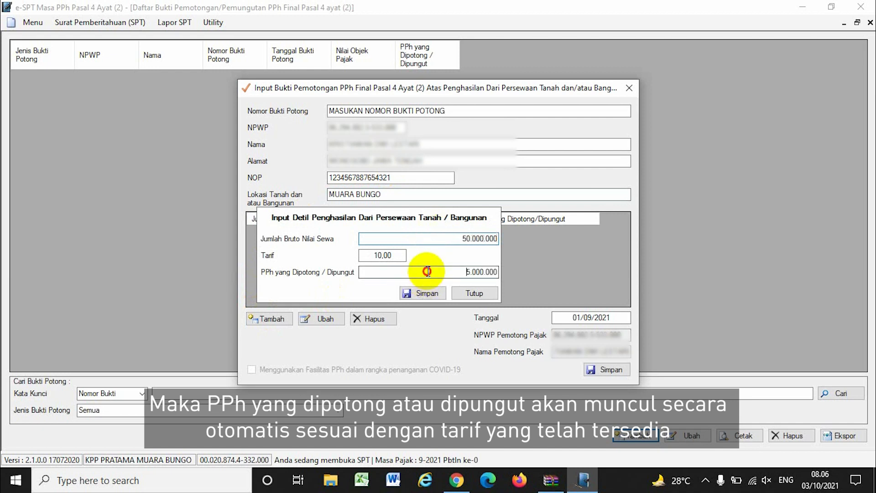
pyautogui.click(422, 293)
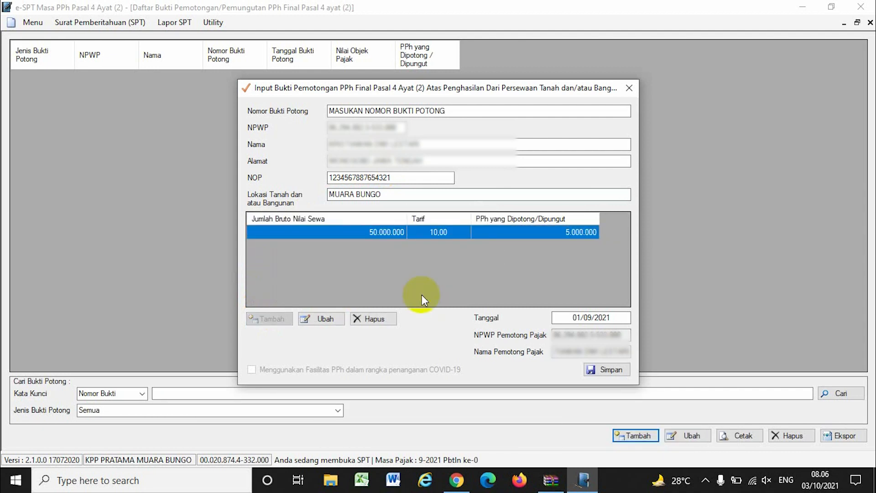
pyautogui.click(609, 371)
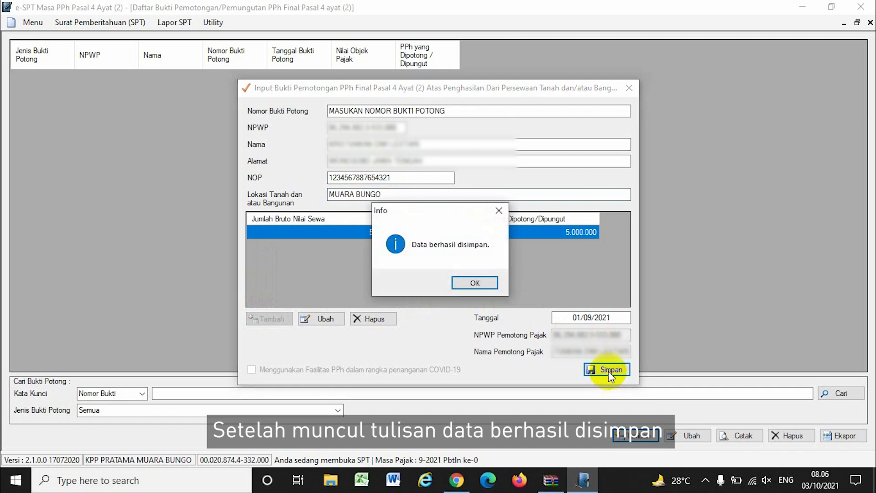
pyautogui.click(475, 283)
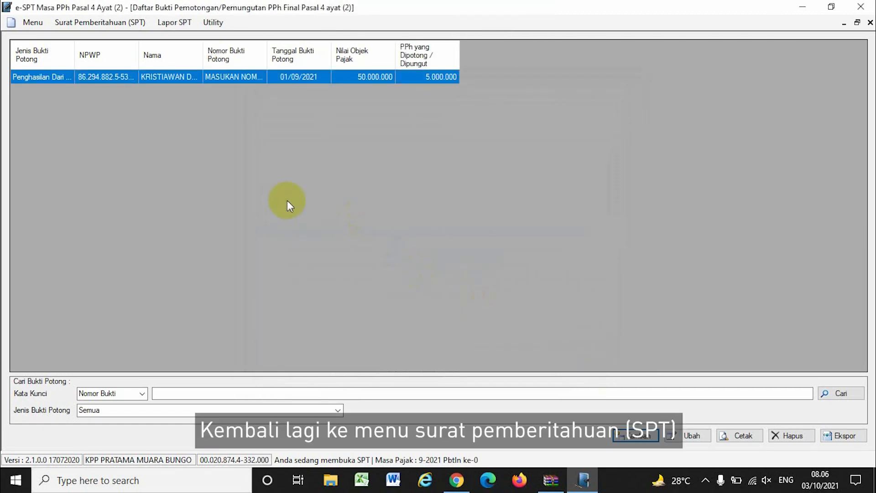
# Start a new land and building rental entry in the self-paid Pasal 4 Ayat (2) list.
pyautogui.click(109, 23)
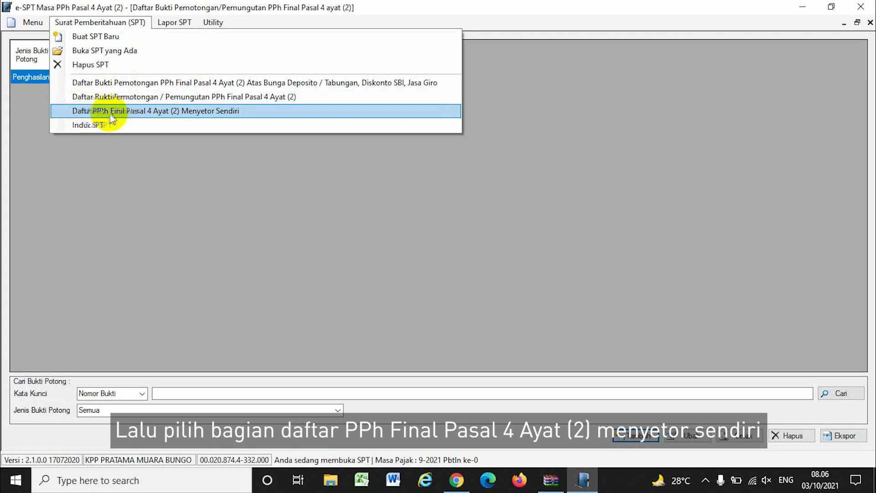
pyautogui.click(287, 112)
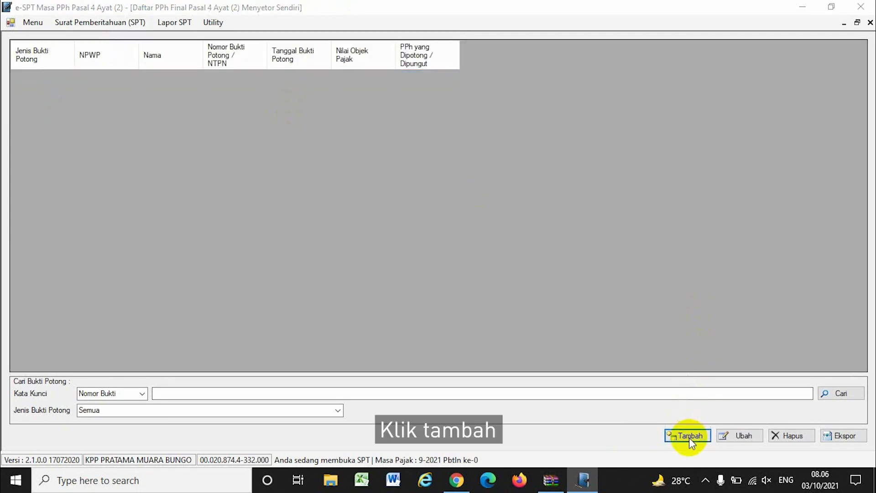
pyautogui.click(688, 436)
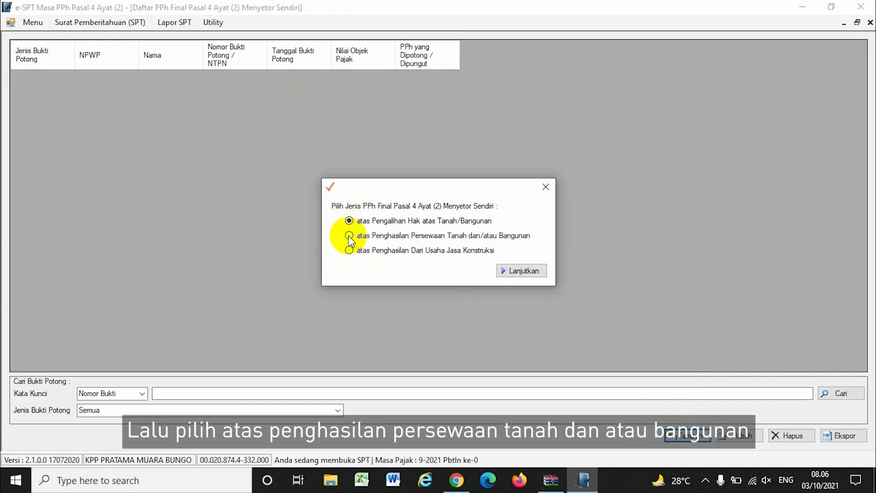
pyautogui.click(500, 273)
# Enter the NTPN, the property object number, and location MUARA BUNGO.
pyautogui.write('1234567898765432')
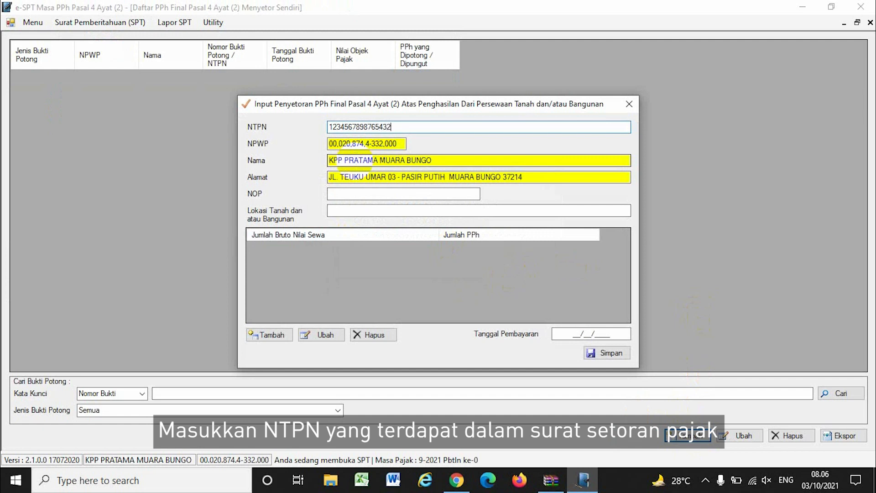
pyautogui.click(374, 196)
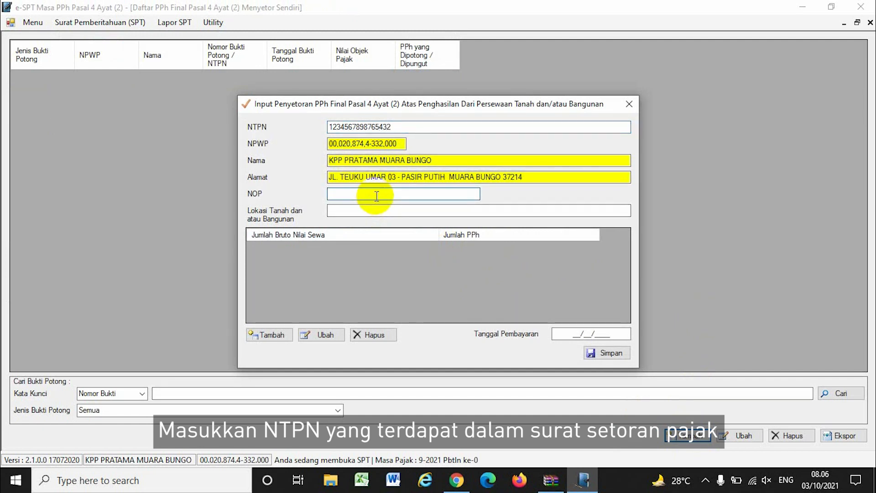
pyautogui.write('123456789')
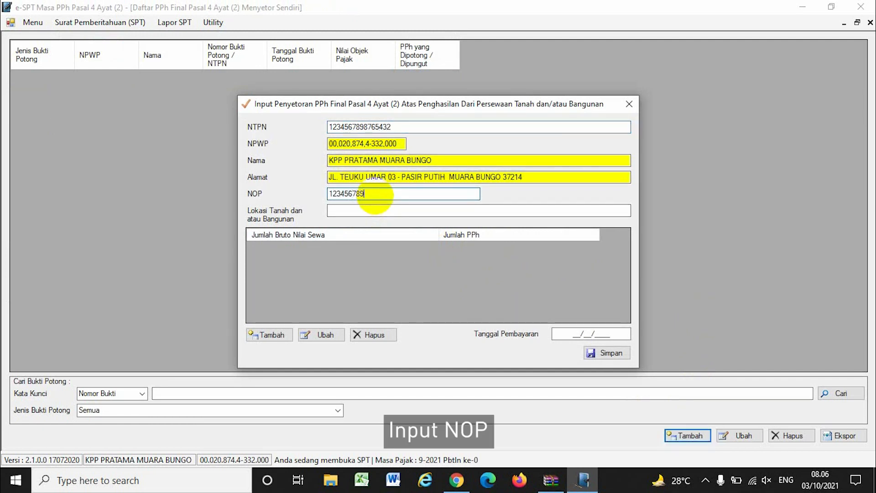
pyautogui.write('87654321')
pyautogui.click(381, 210)
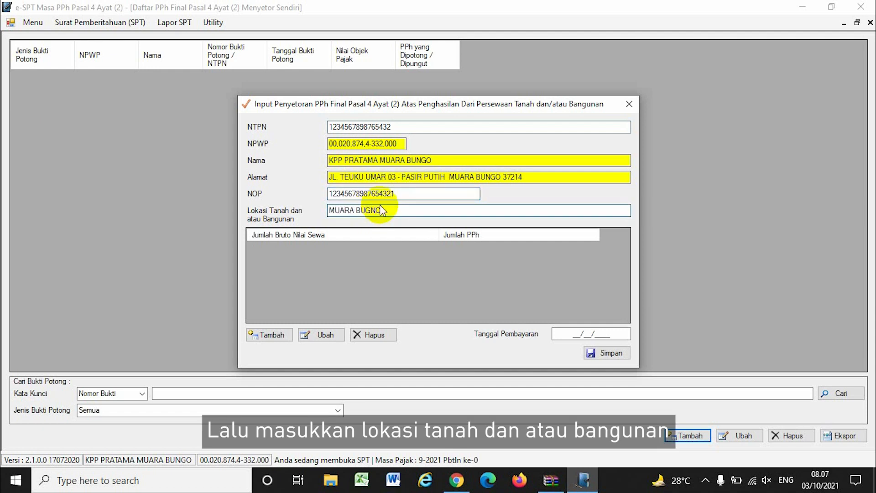
pyautogui.write('MUARA BUGNO')
pyautogui.press('BackSpace')
pyautogui.press('BackSpace')
pyautogui.write('GO')
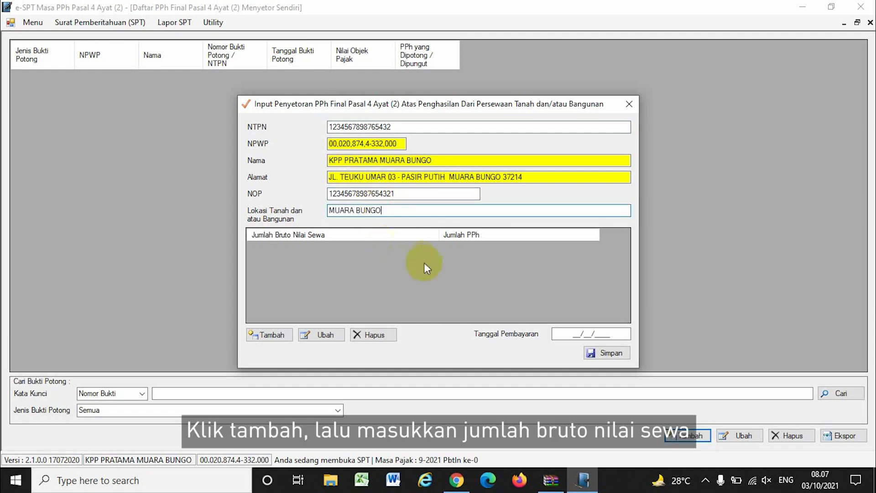
# Add a 50.000.000 gross rent line, set payment date 03/10/2021, and save the entry.
pyautogui.click(285, 335)
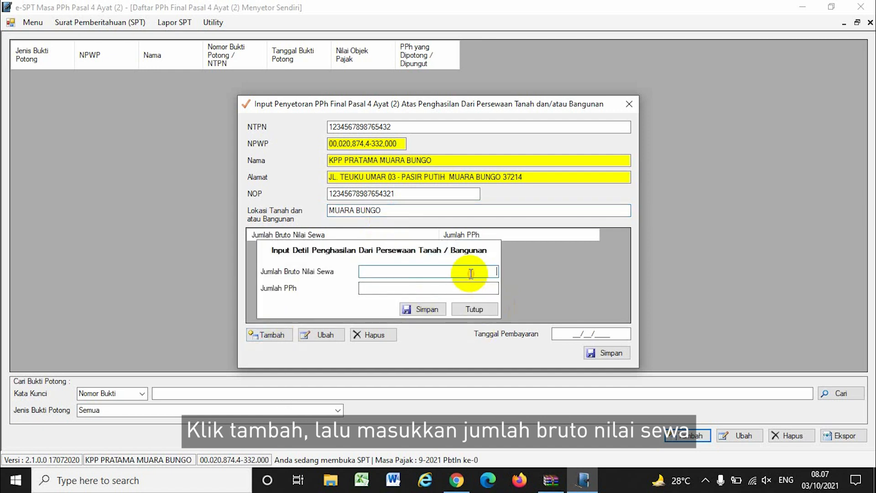
pyautogui.write('50.000.')
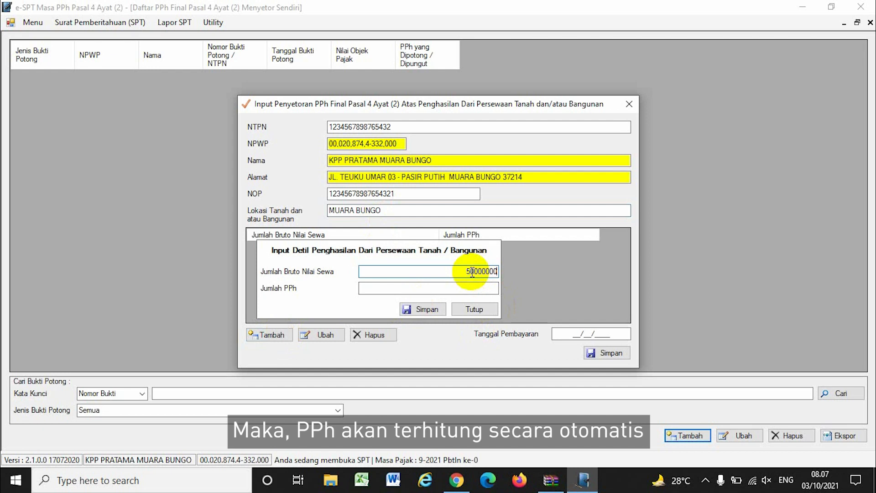
pyautogui.write('000')
pyautogui.press('Tab')
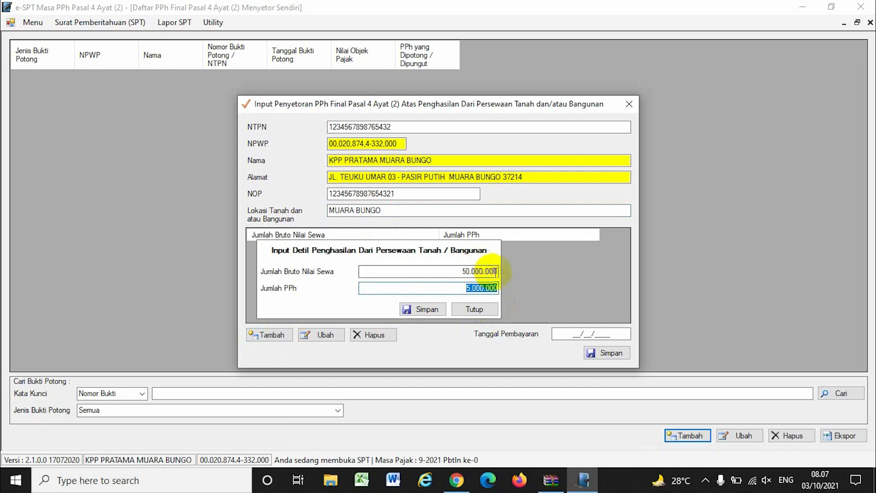
pyautogui.click(424, 311)
pyautogui.click(566, 338)
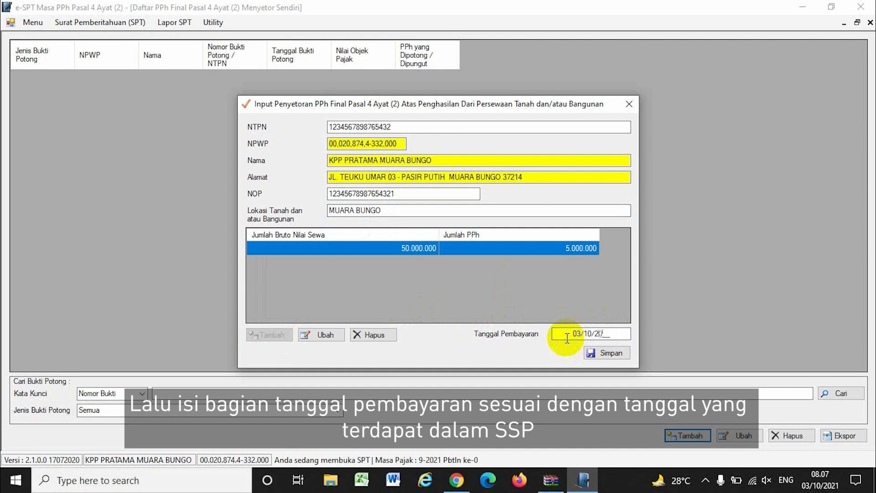
pyautogui.click(610, 351)
pyautogui.click(477, 283)
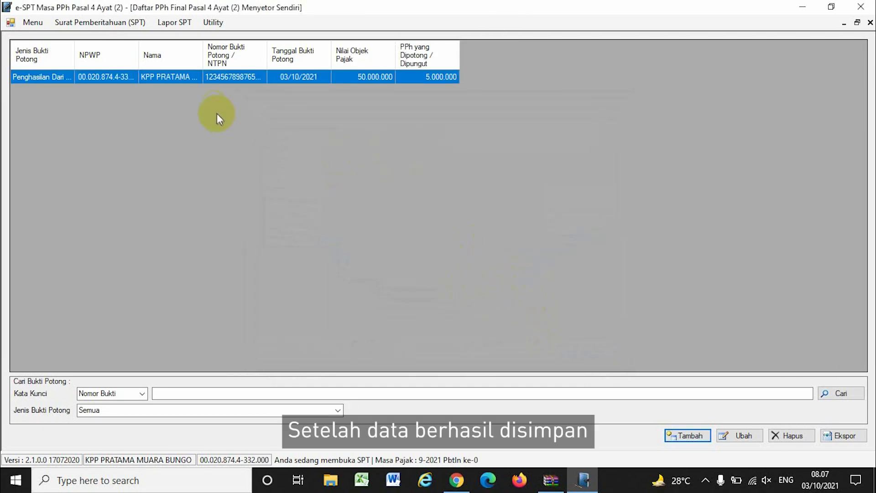
# Review Induk SPT sections B, C and D (100.000.000 gross, 10.000.000 tax) and save it.
pyautogui.click(114, 23)
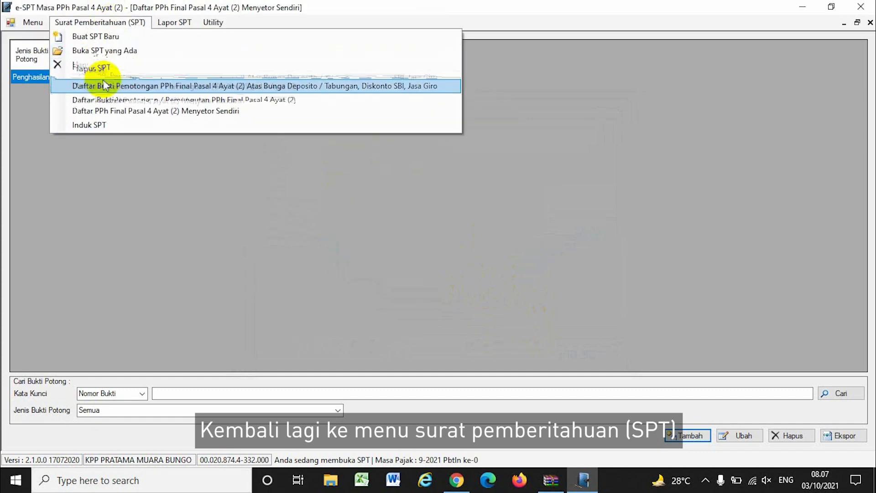
pyautogui.click(133, 114)
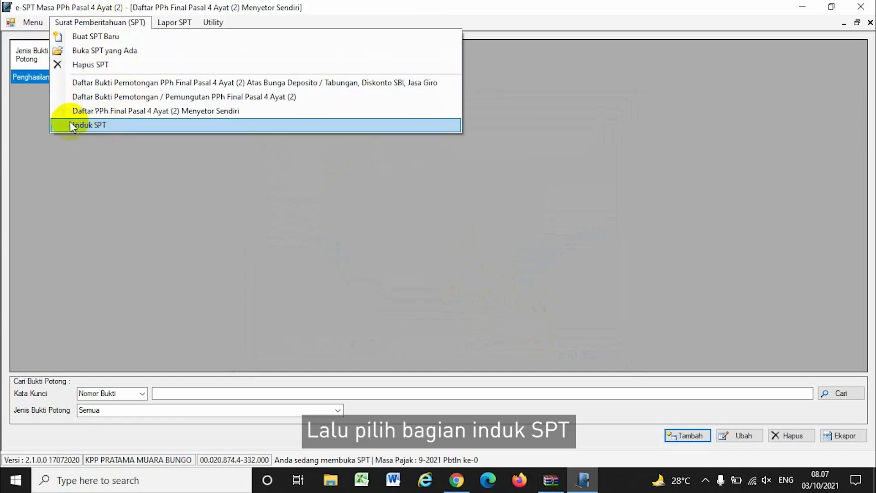
pyautogui.click(88, 125)
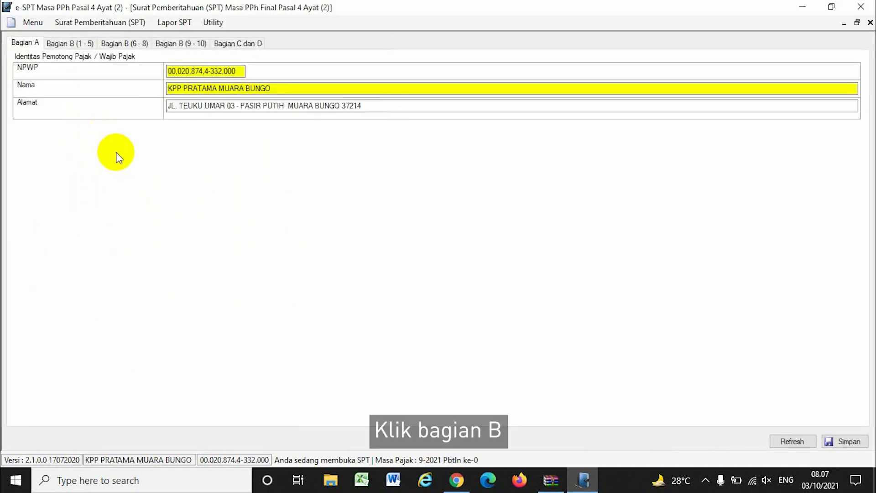
pyautogui.click(64, 42)
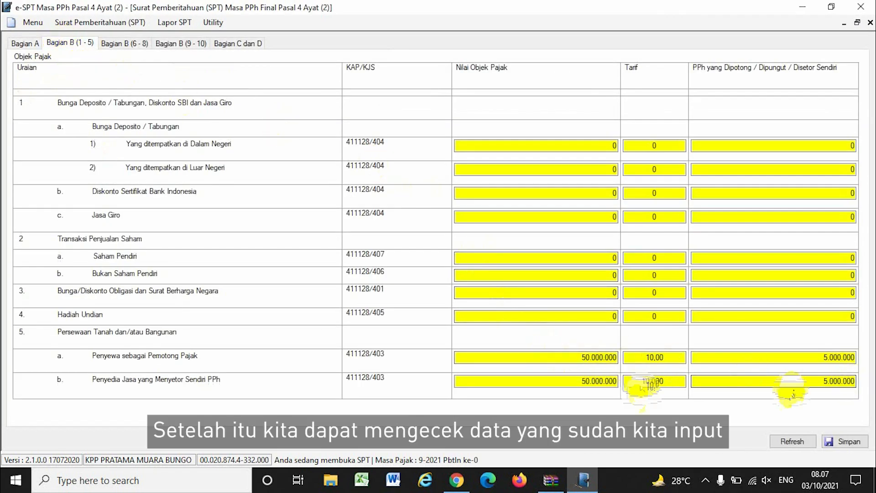
pyautogui.click(122, 43)
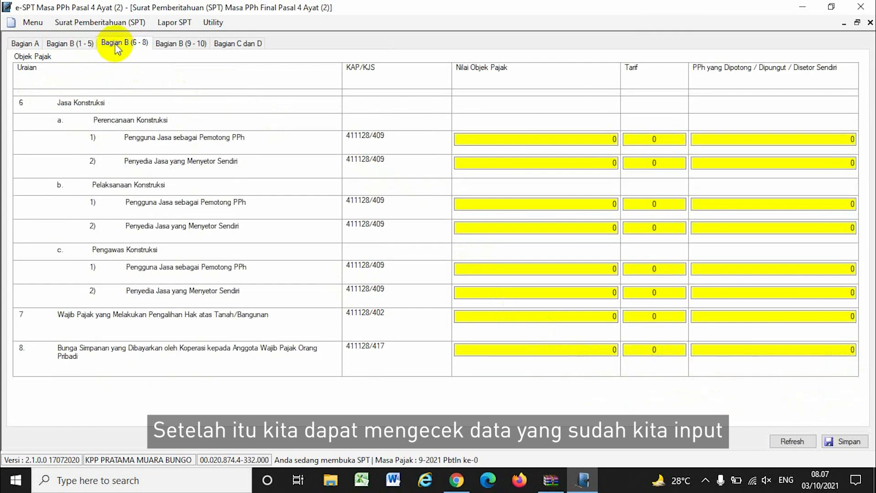
pyautogui.click(172, 43)
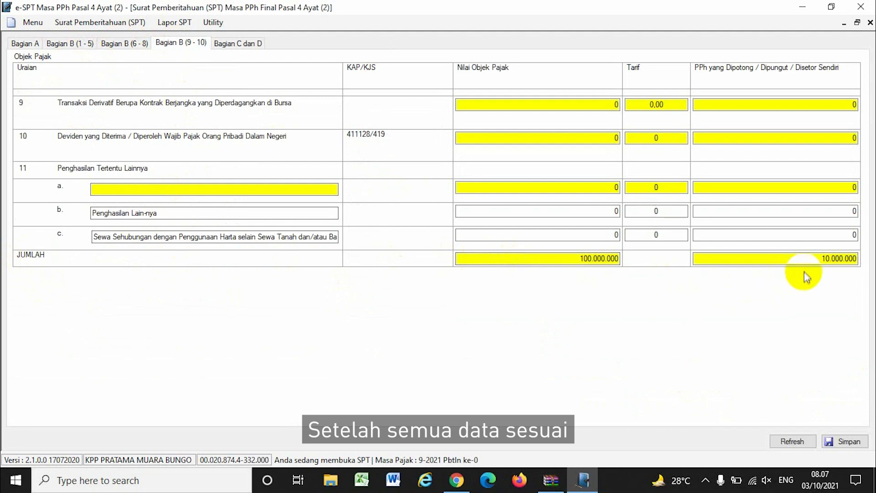
pyautogui.click(228, 46)
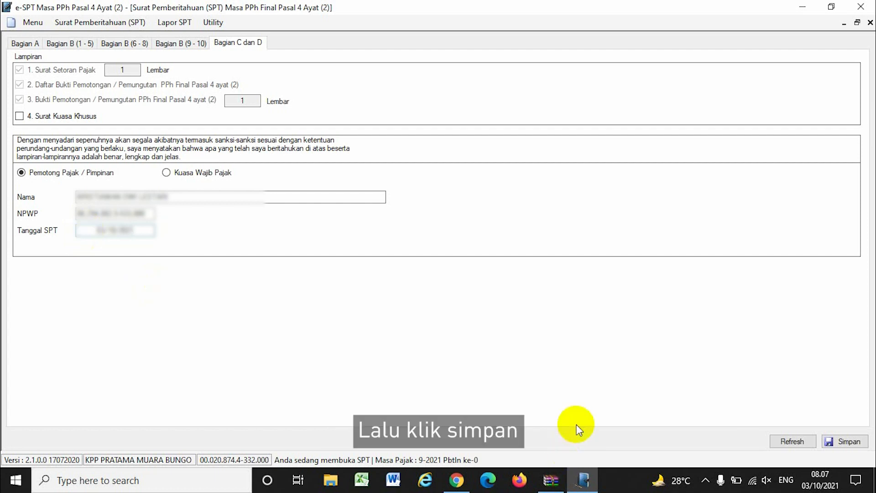
pyautogui.click(845, 442)
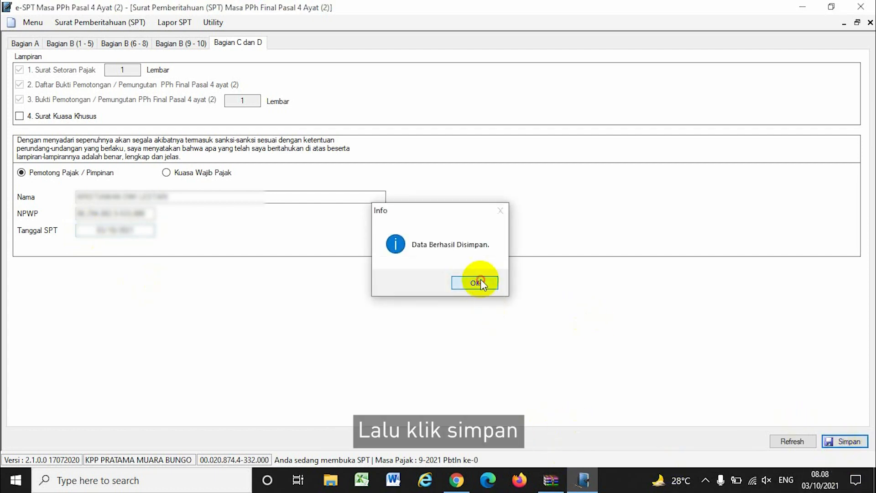
pyautogui.click(481, 280)
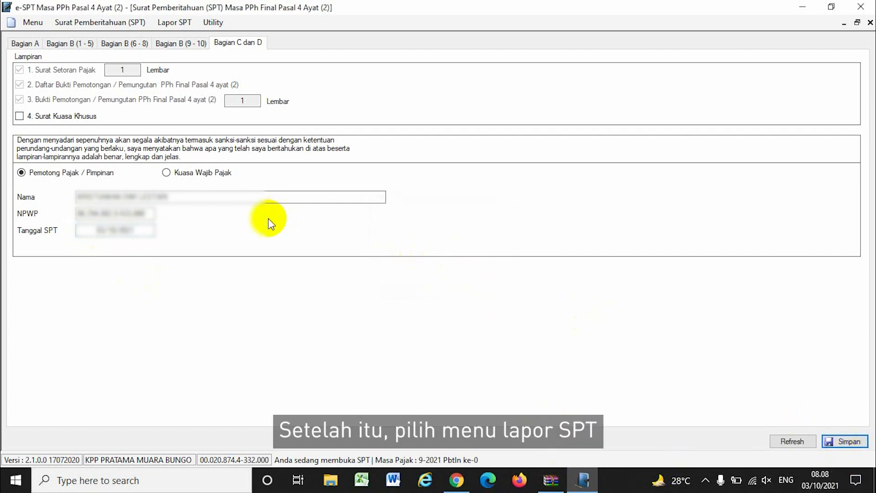
# Start a new SSP record in the payment-slip list with deposit type 403.
pyautogui.click(169, 21)
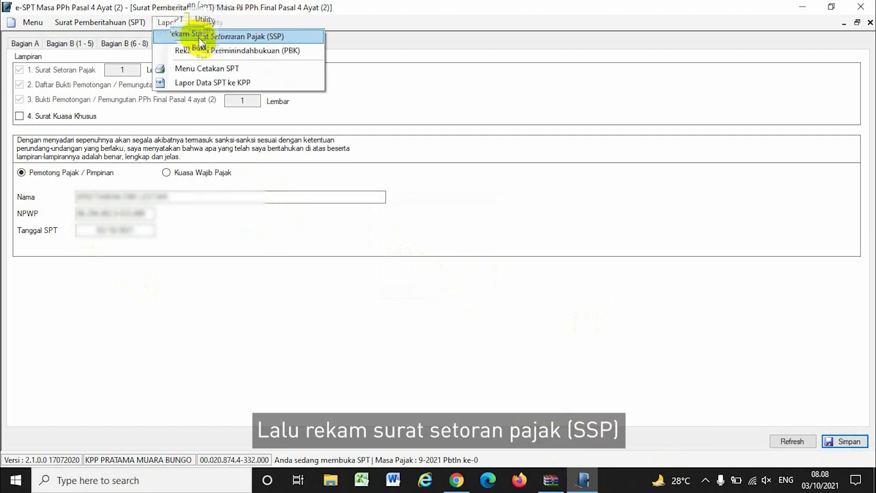
pyautogui.click(222, 37)
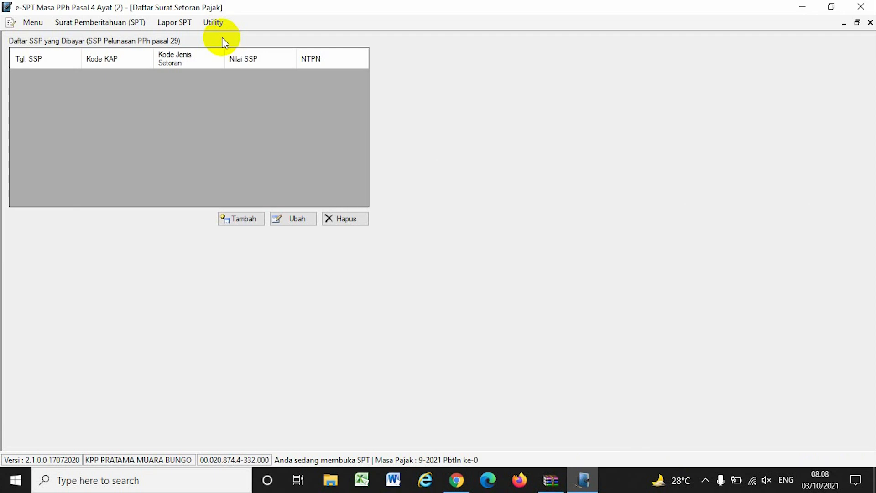
pyautogui.click(245, 218)
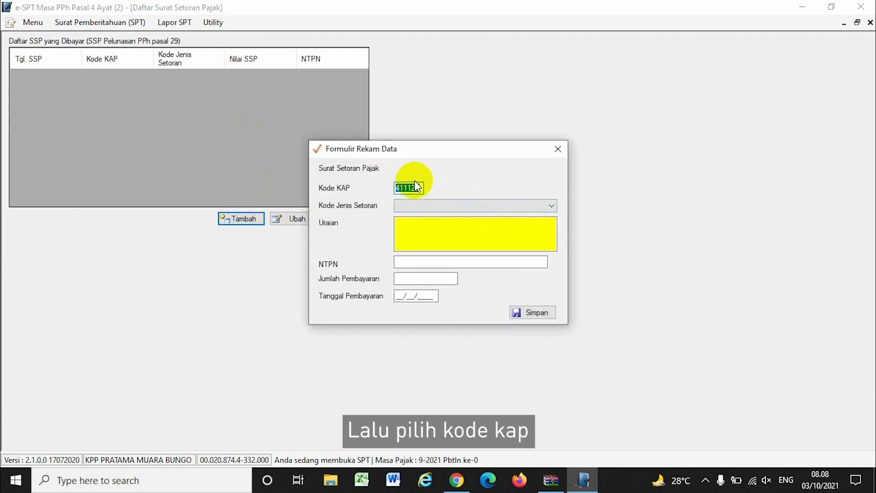
pyautogui.click(531, 206)
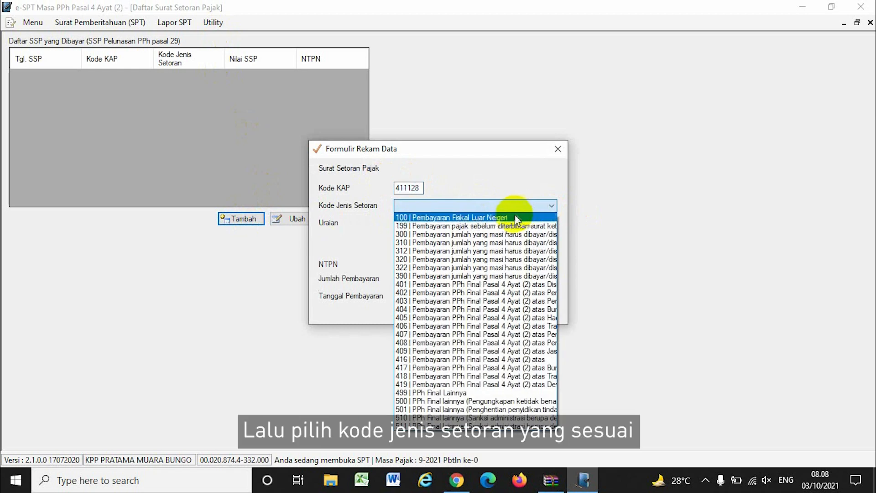
pyautogui.click(425, 303)
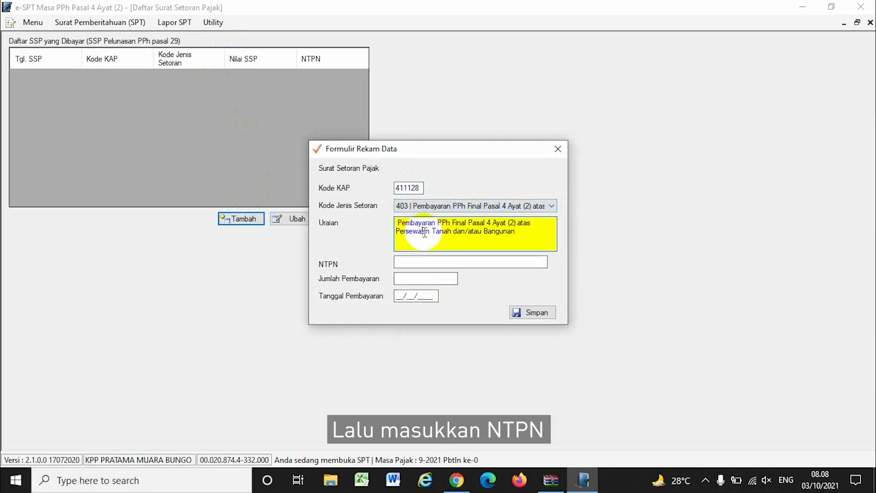
# Enter the SSP's NTPN and date 03/10/2021, then save the record.
pyautogui.click(413, 262)
pyautogui.write('123456')
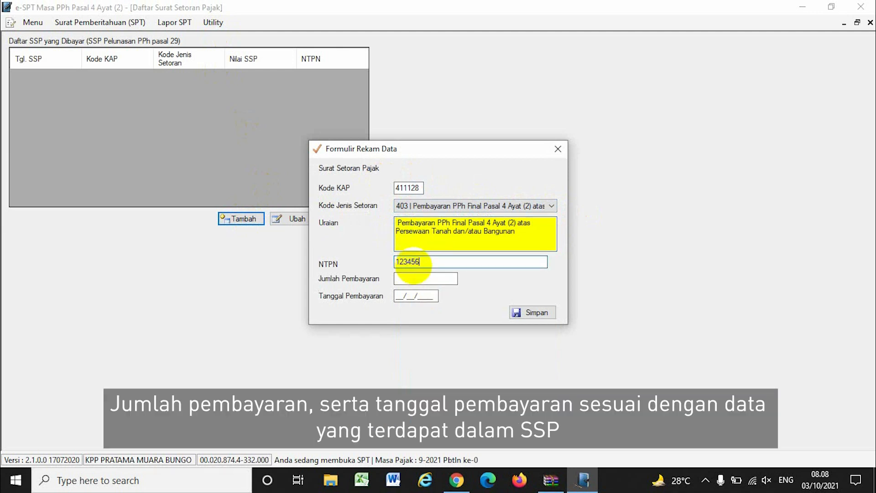
pyautogui.write('7887654321')
pyautogui.click(413, 279)
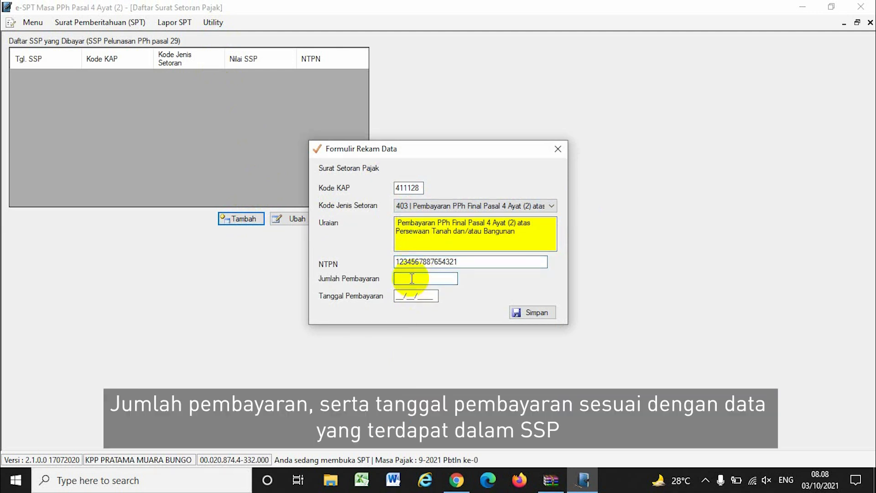
pyautogui.write('03/10/2021')
pyautogui.click(533, 312)
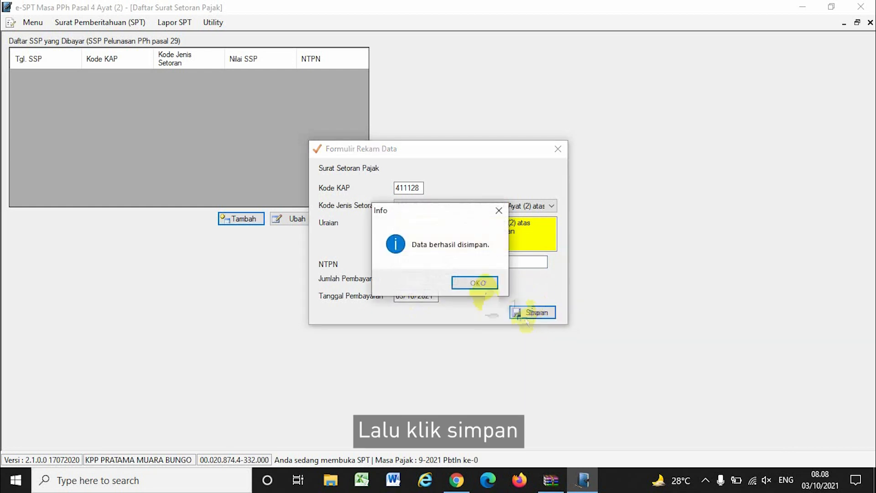
pyautogui.click(474, 283)
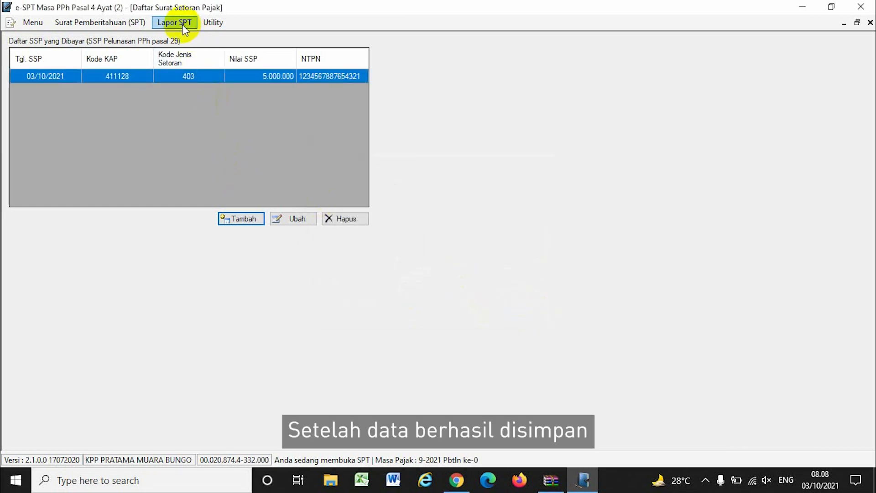
# Close the SSP list and start a new record in the PBK transfer list.
pyautogui.click(870, 22)
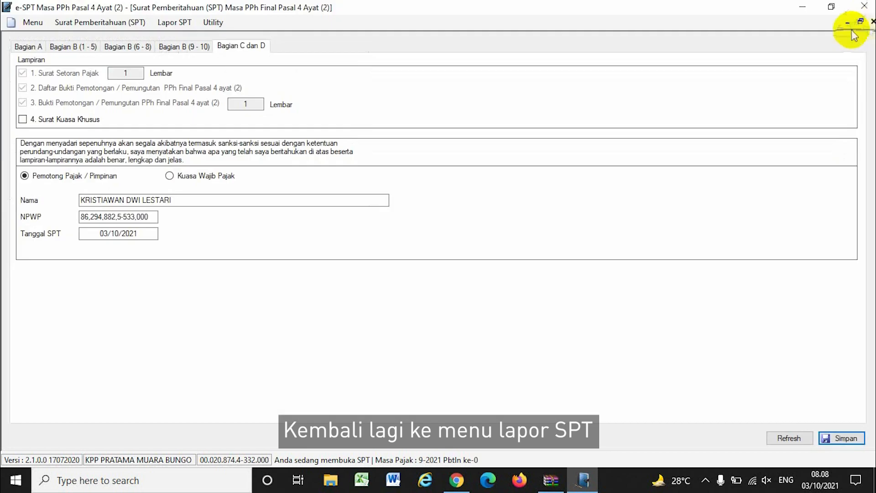
pyautogui.click(172, 24)
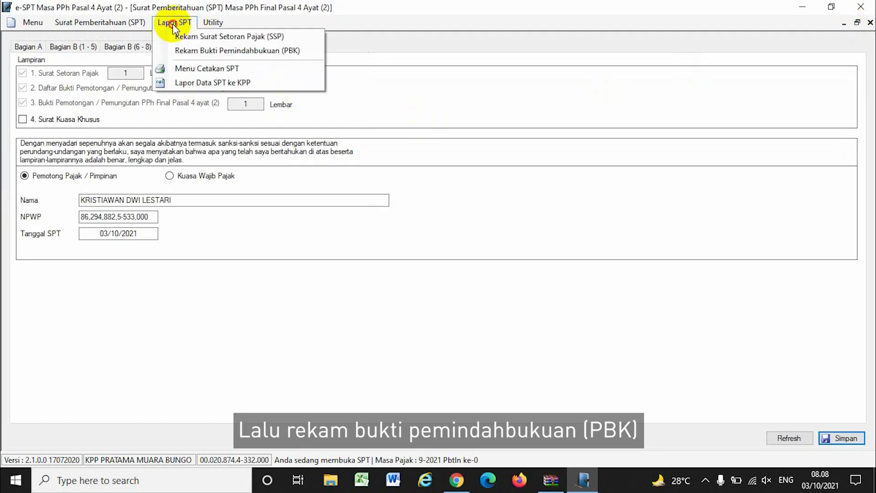
pyautogui.click(195, 51)
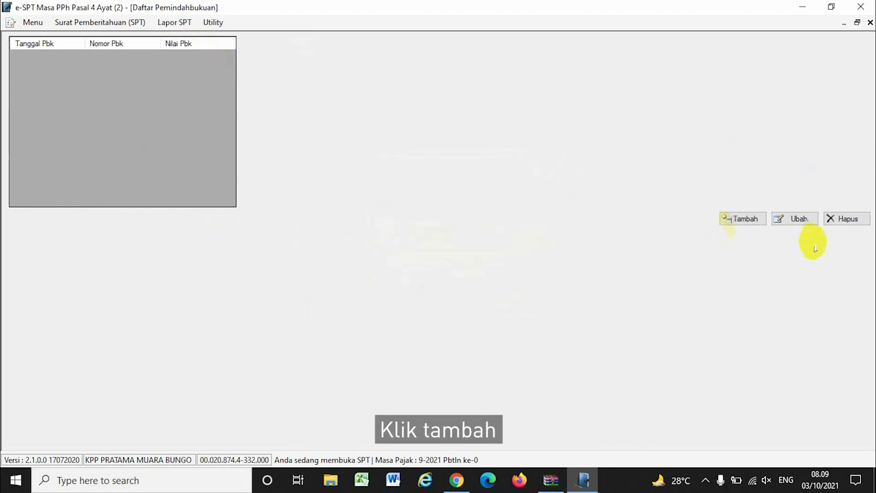
pyautogui.click(743, 219)
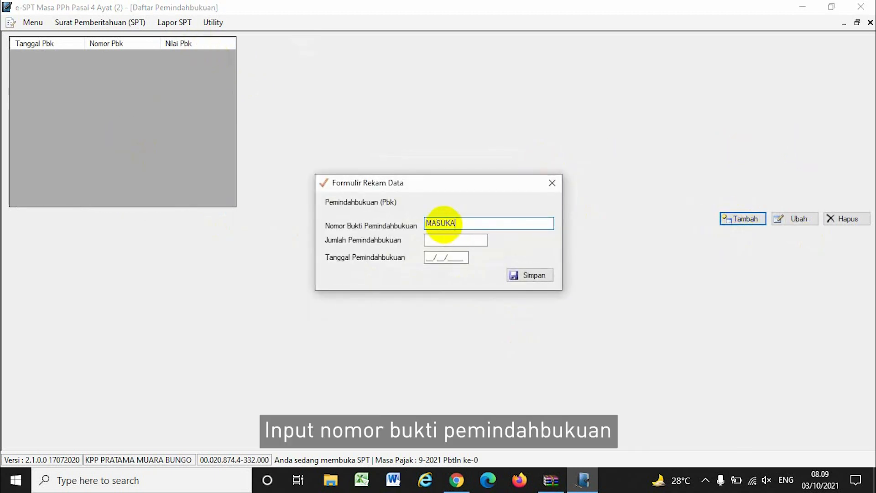
# Enter the PBK proof number, 500.000 amount and date 03/10/2021, and save.
pyautogui.write('MASUKAN NOMOR BUKTI PEMINDAHBUKUAN')
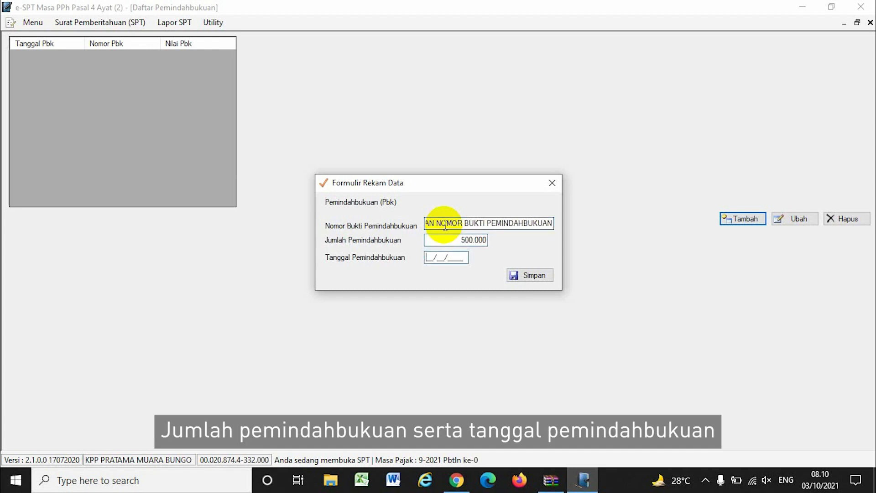
pyautogui.write('03102021')
pyautogui.press('Tab')
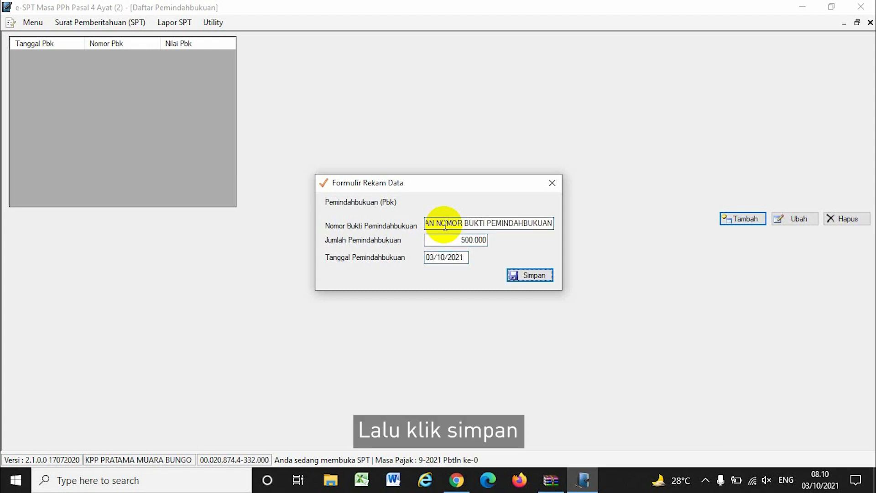
pyautogui.press('Return')
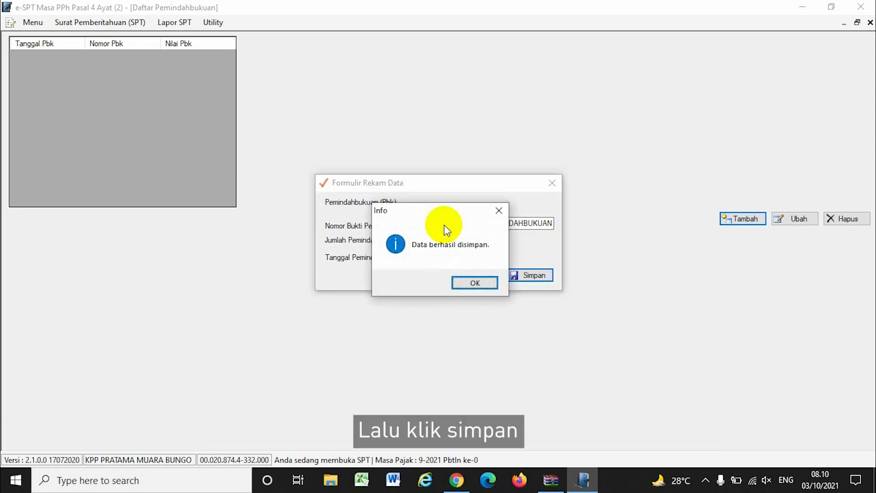
pyautogui.click(476, 279)
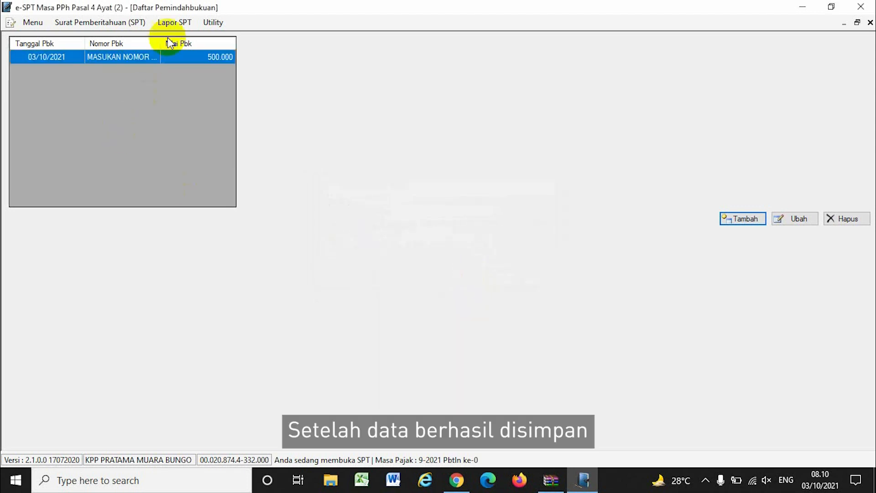
pyautogui.click(174, 24)
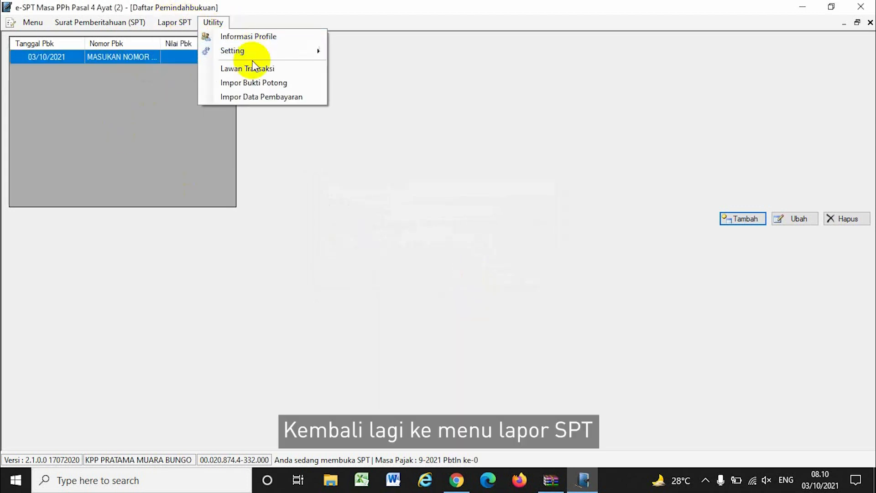
# Print-preview and read the Induk PPh Pasal 4 Ayat (2) form from Menu Cetakan SPT.
pyautogui.click(188, 27)
pyautogui.click(168, 23)
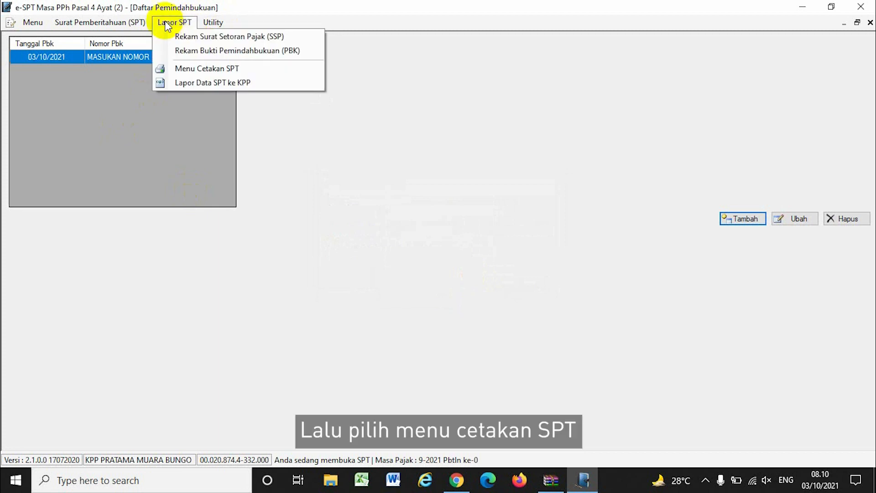
pyautogui.click(197, 70)
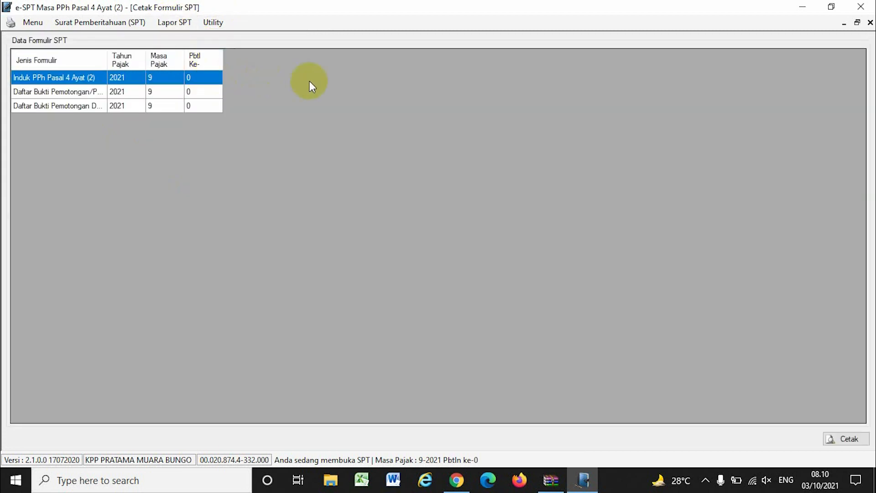
pyautogui.click(35, 91)
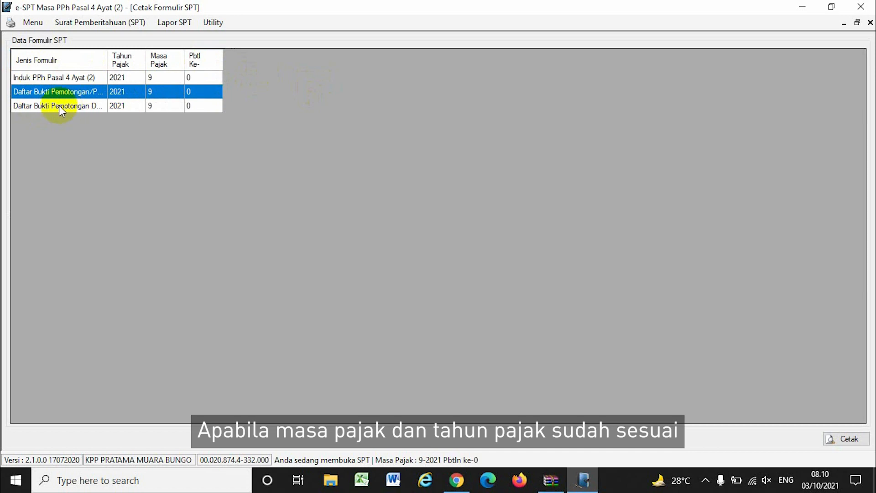
pyautogui.click(59, 106)
pyautogui.click(41, 78)
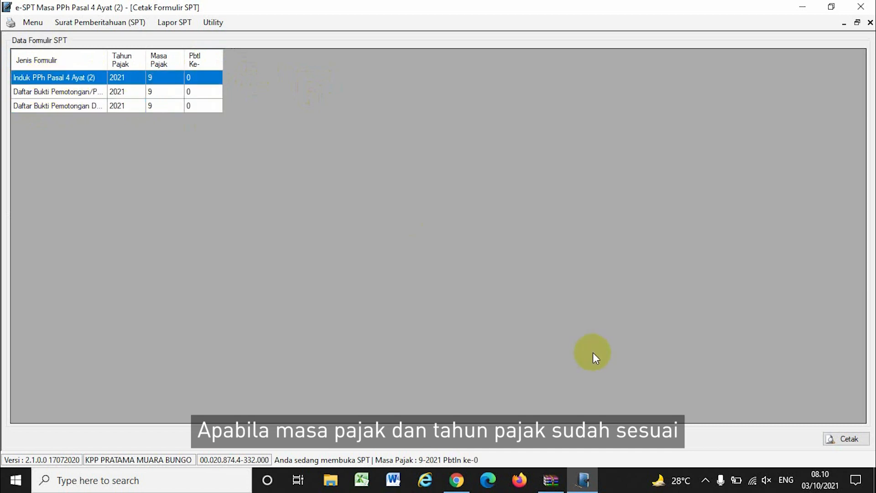
pyautogui.click(832, 439)
pyautogui.click(29, 37)
pyautogui.click(41, 81)
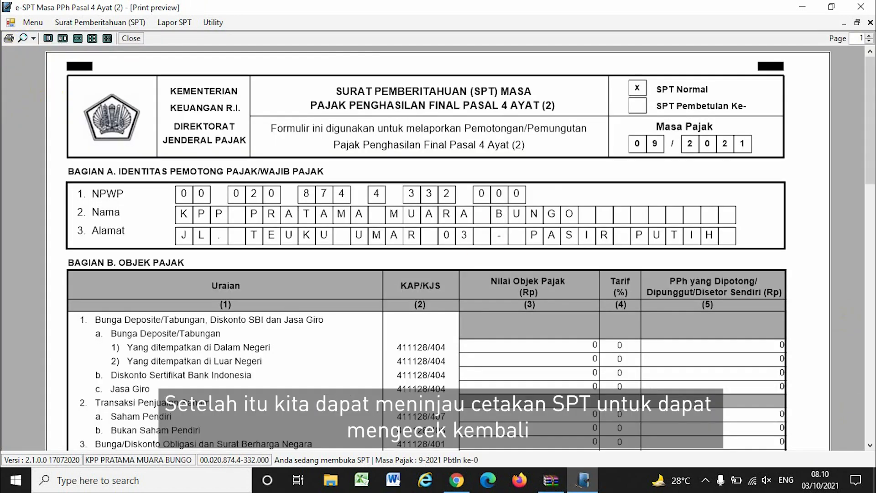
pyautogui.scroll(-6, 844, 323)
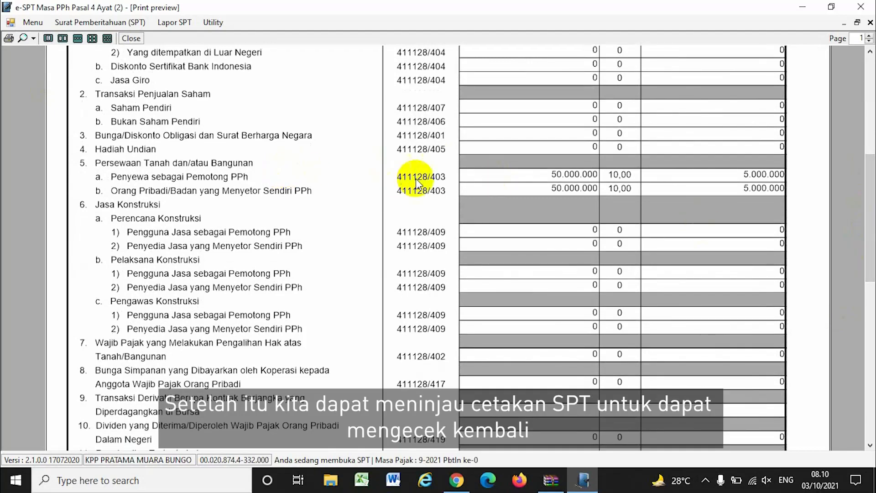
pyautogui.moveTo(871, 215); pyautogui.dragTo(871, 372)
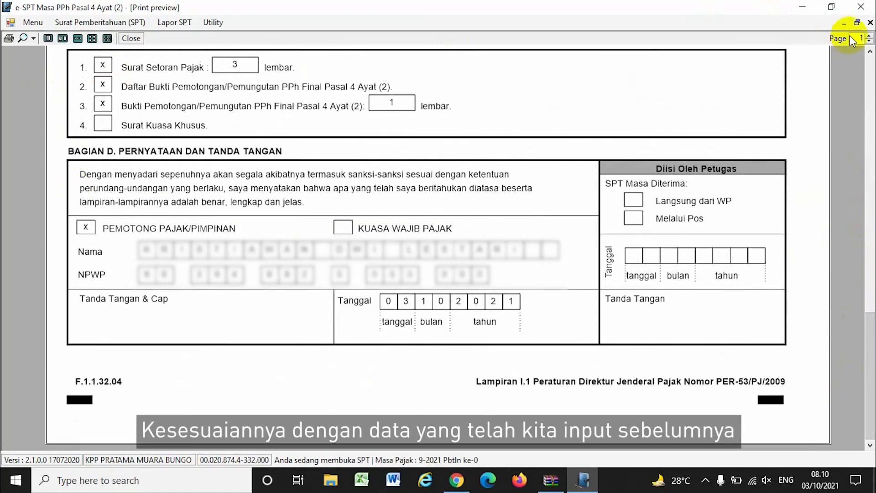
pyautogui.click(871, 22)
# Print-preview the withholding slip list showing 50.000.000 gross and 5.000.000 tax.
pyautogui.click(69, 94)
pyautogui.click(839, 436)
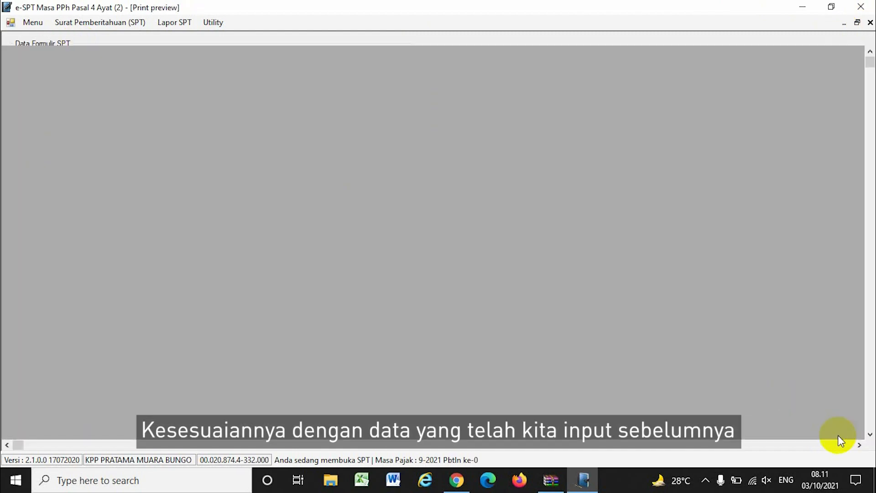
pyautogui.click(33, 38)
pyautogui.click(43, 93)
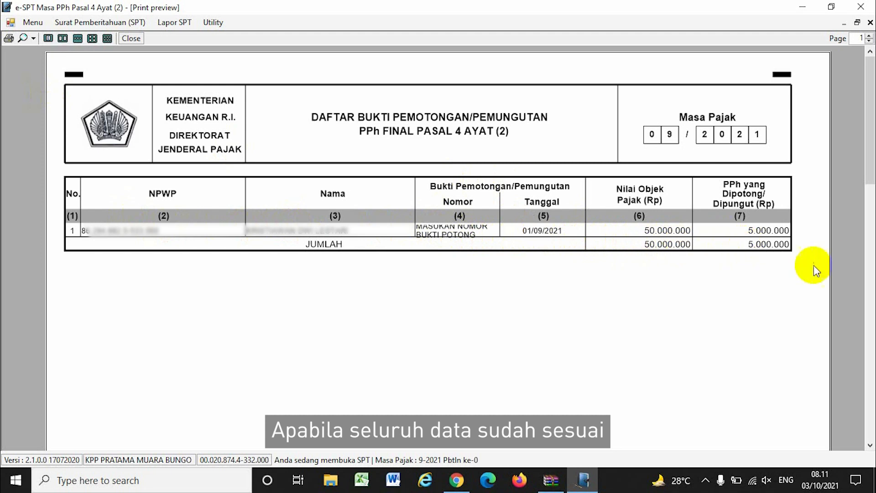
pyautogui.click(175, 23)
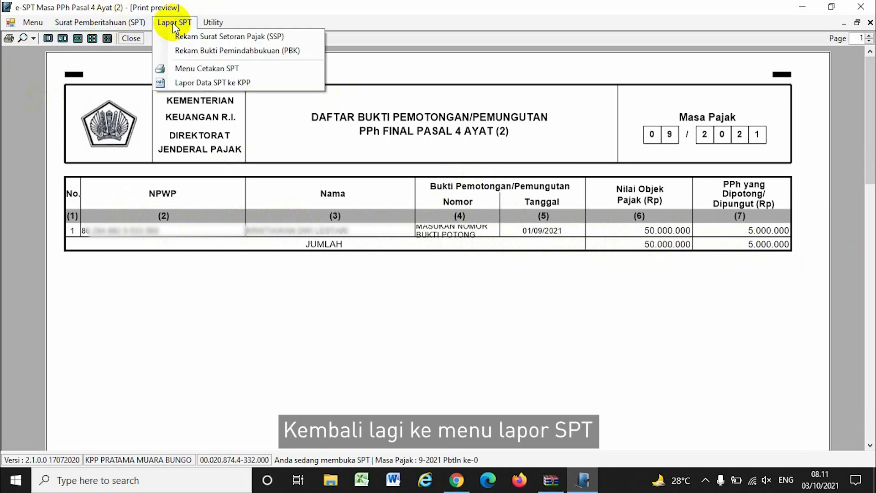
# Create the September 2021 SPT's CSV file via Lapor Data SPT ke KPP, saving to Downloads.
pyautogui.click(195, 83)
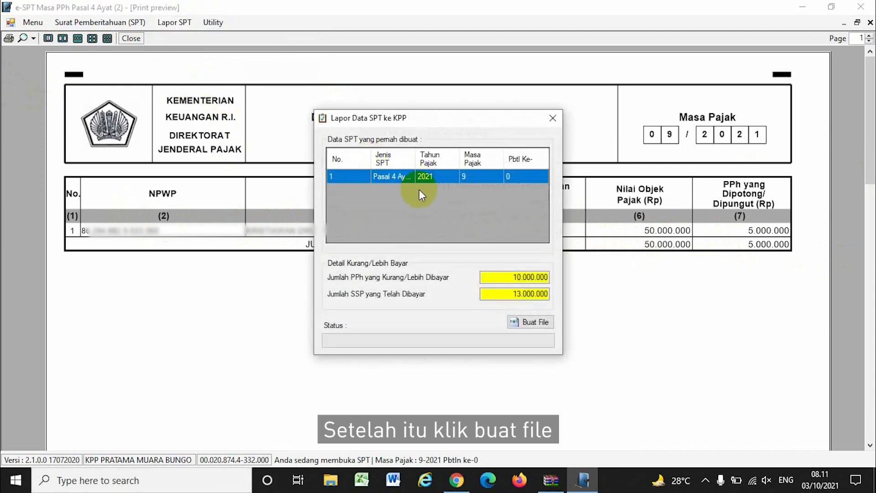
pyautogui.click(529, 323)
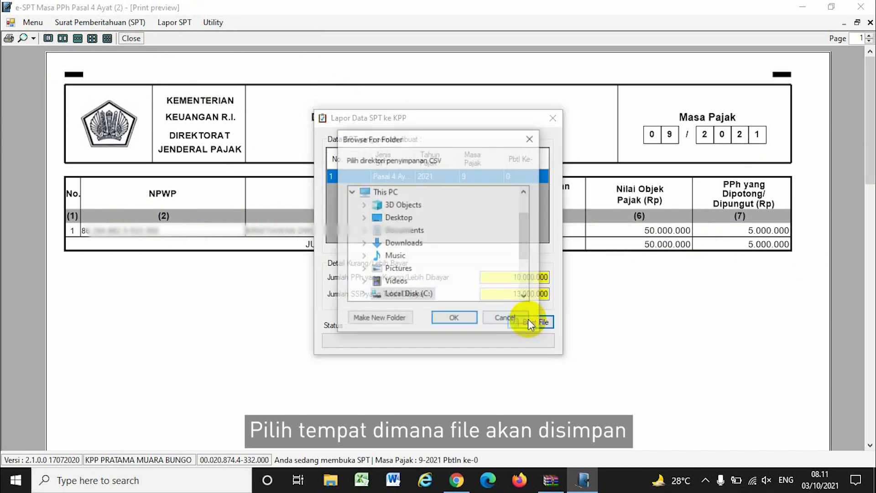
pyautogui.click(392, 243)
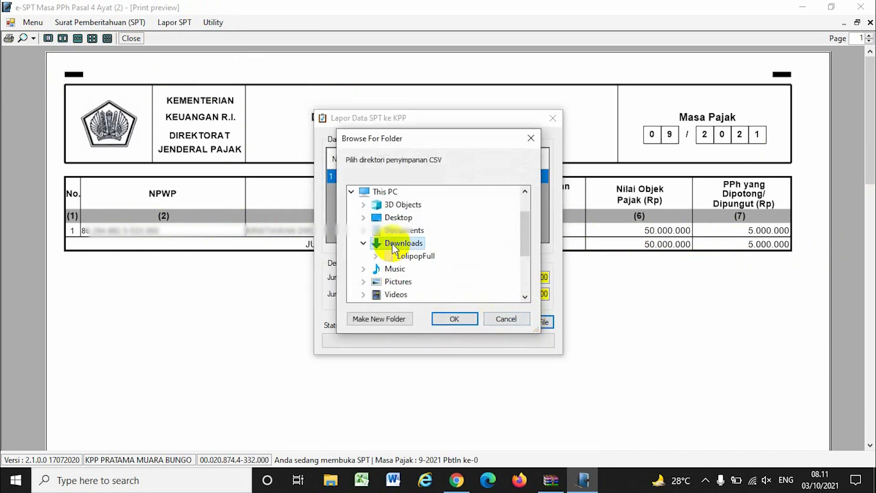
pyautogui.click(456, 319)
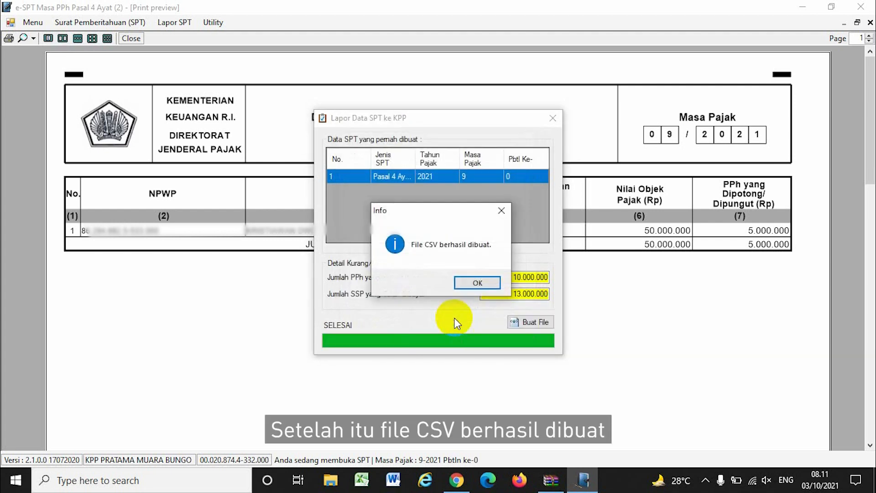
pyautogui.click(479, 283)
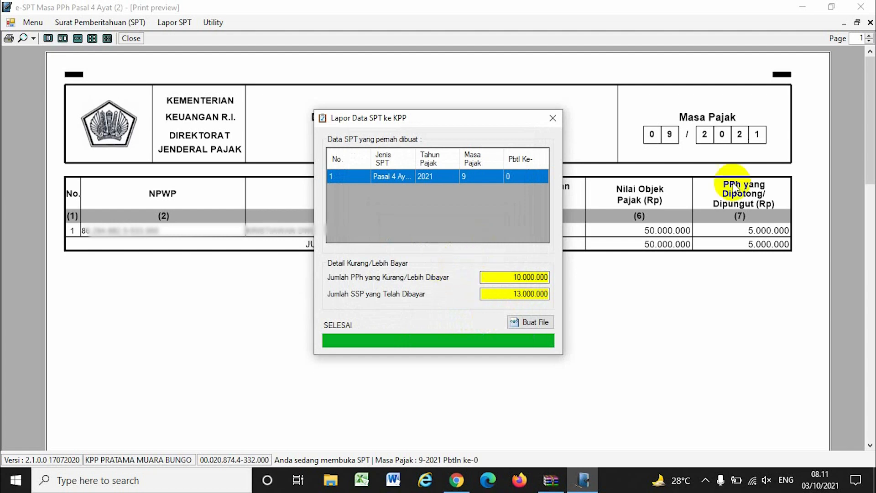